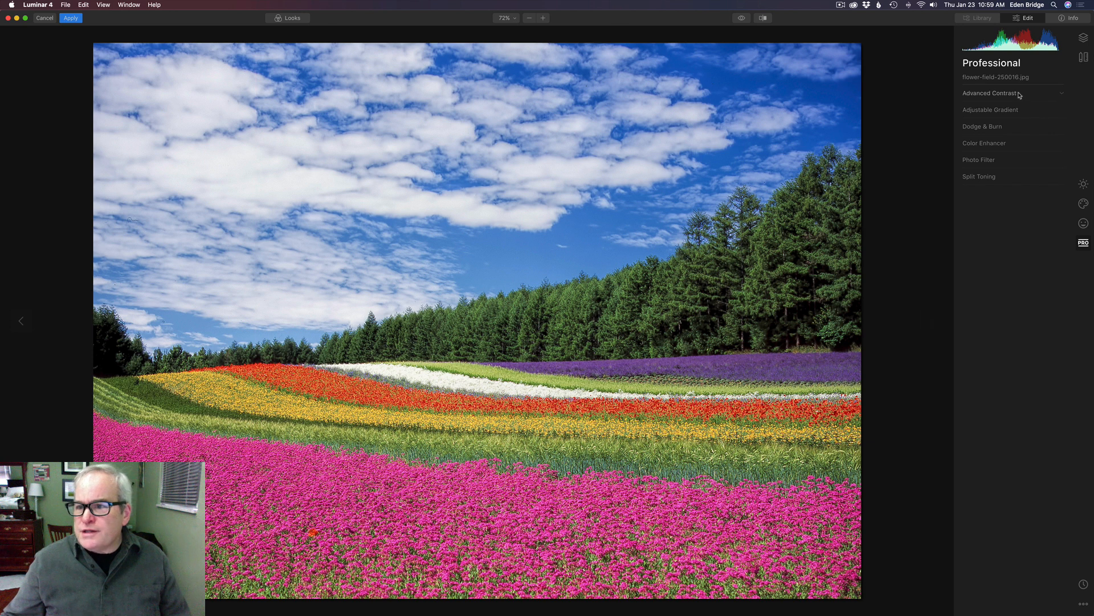
- Set AI Accent to 26 in the AI Enhance filter for the flower field photo
click(1084, 184)
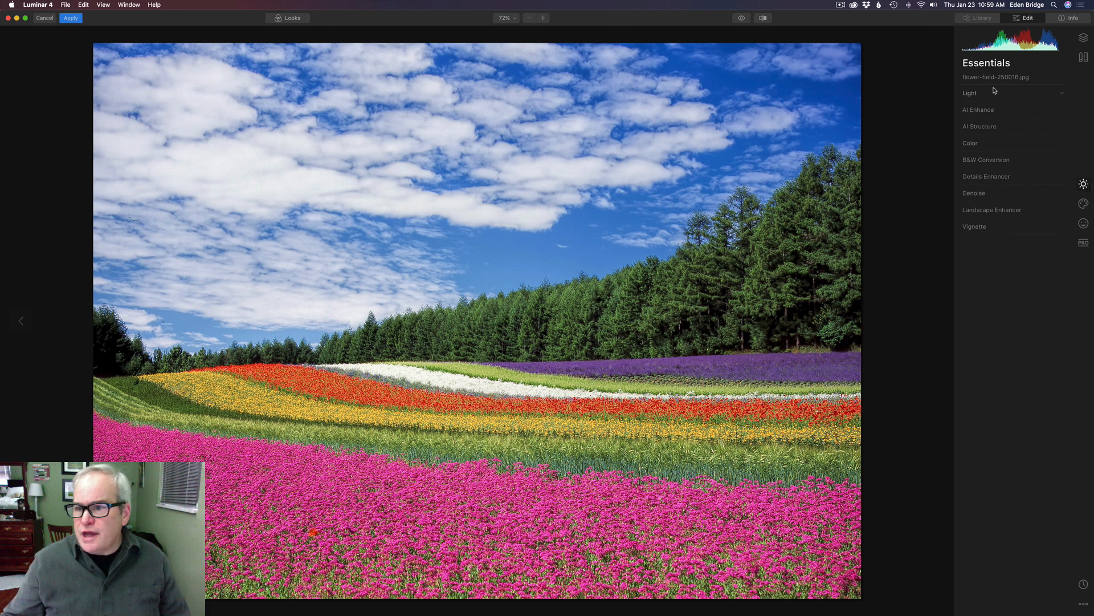
click(998, 111)
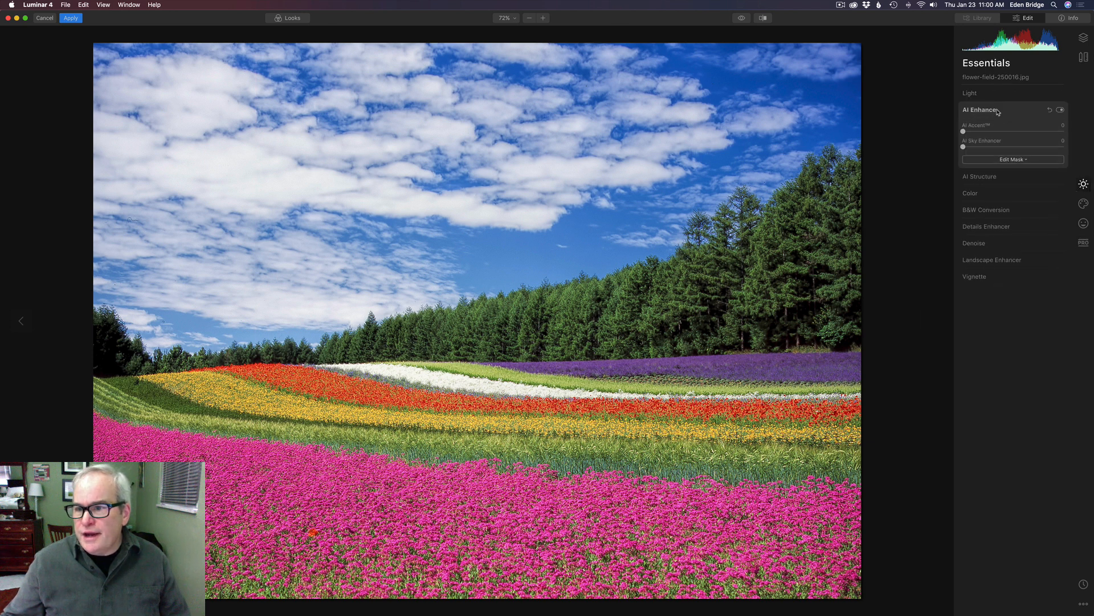
click(964, 131)
drag(964, 131, 990, 131)
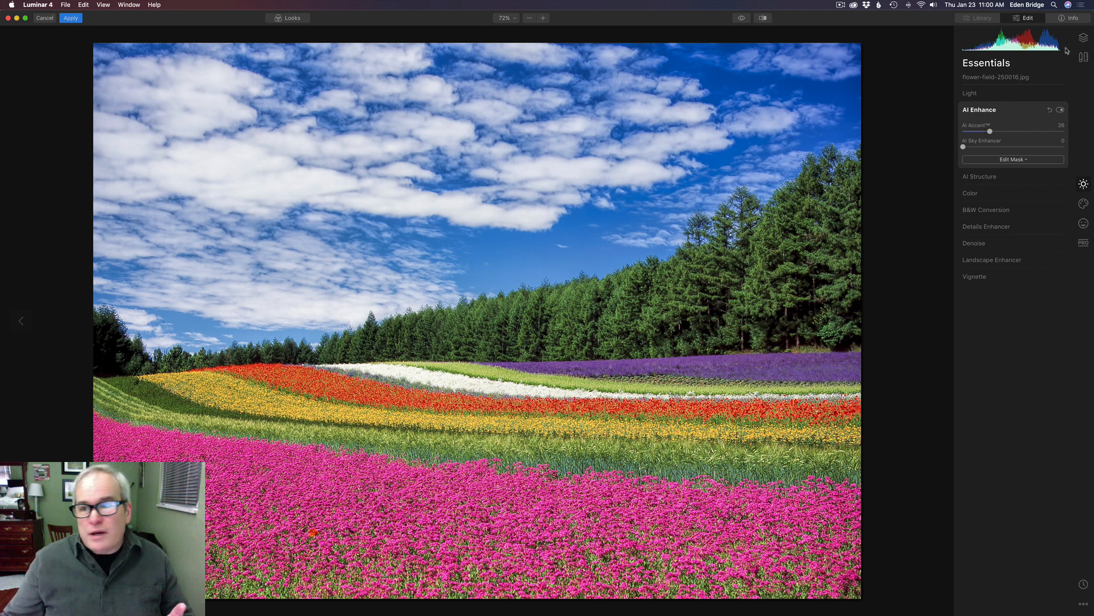
- Add a new adjustment layer above the photo and open the Color filter for it
click(1082, 42)
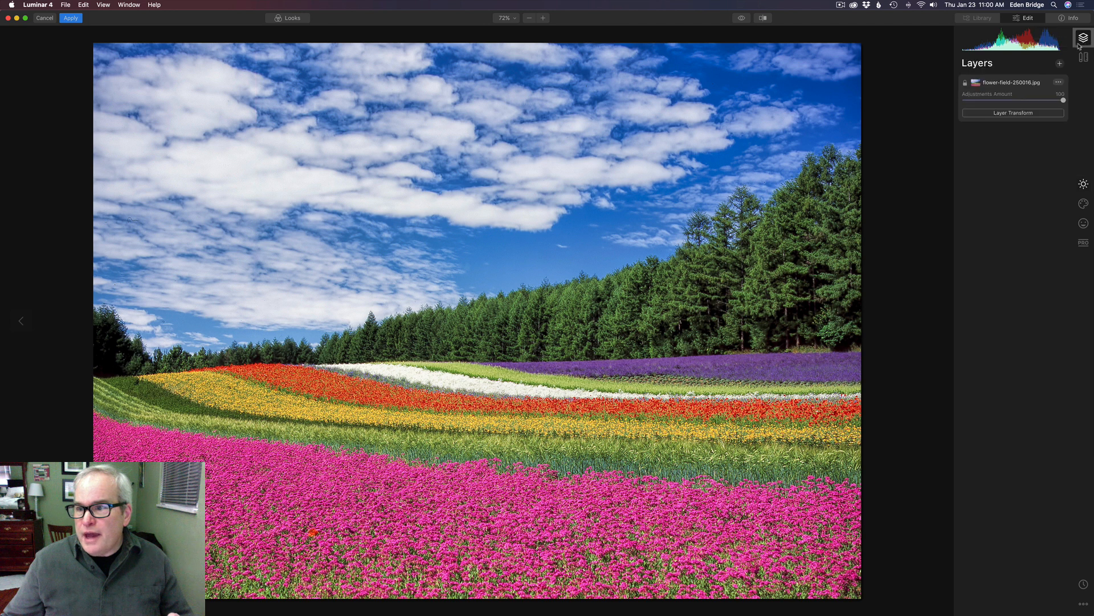
click(1059, 64)
click(1035, 74)
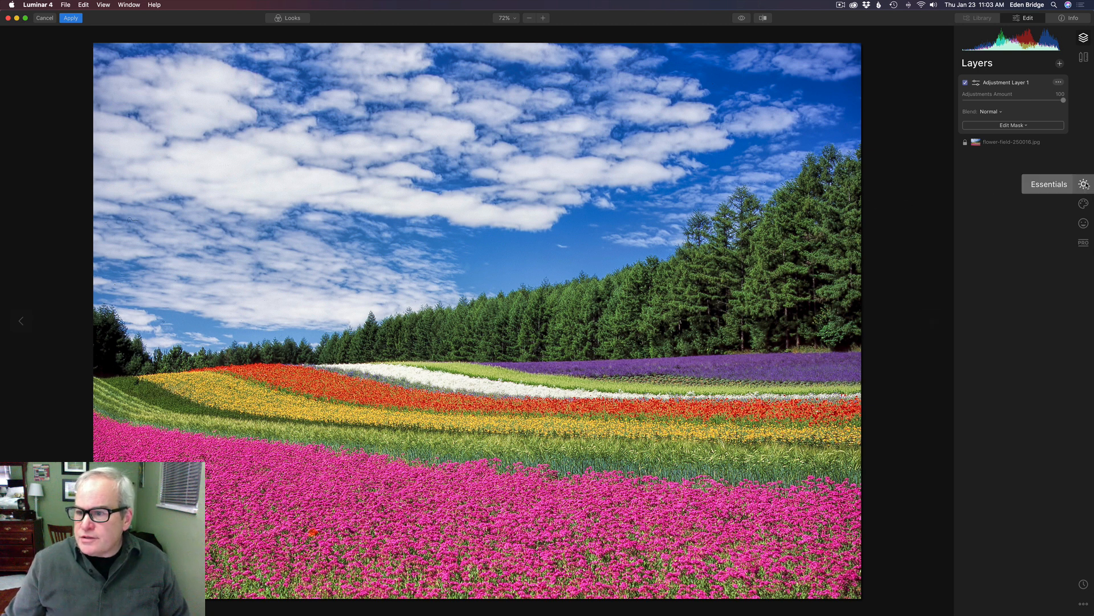
click(1084, 184)
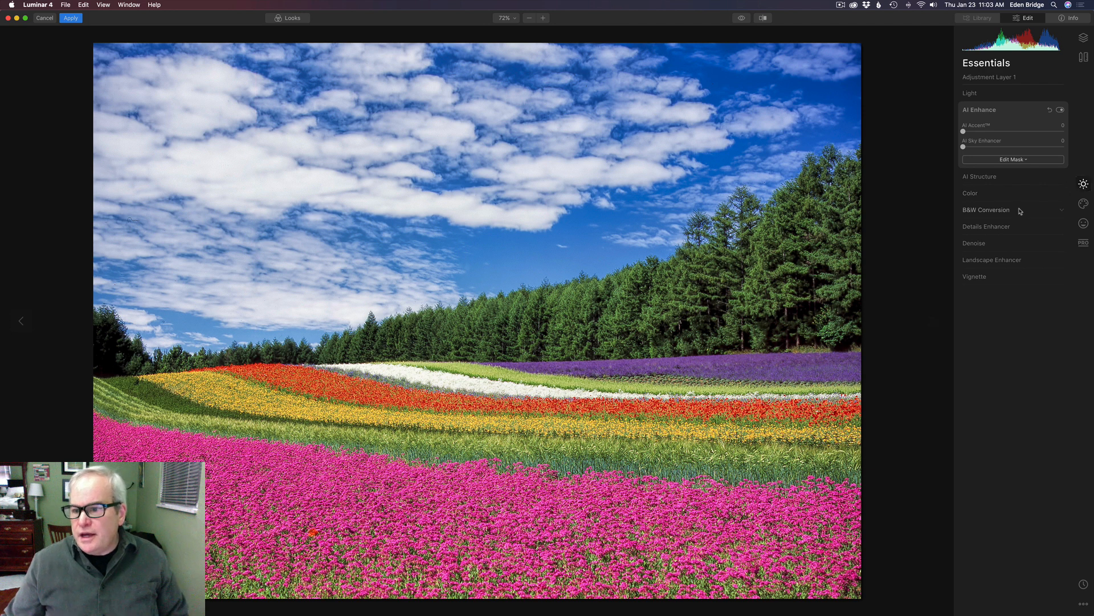
click(1005, 194)
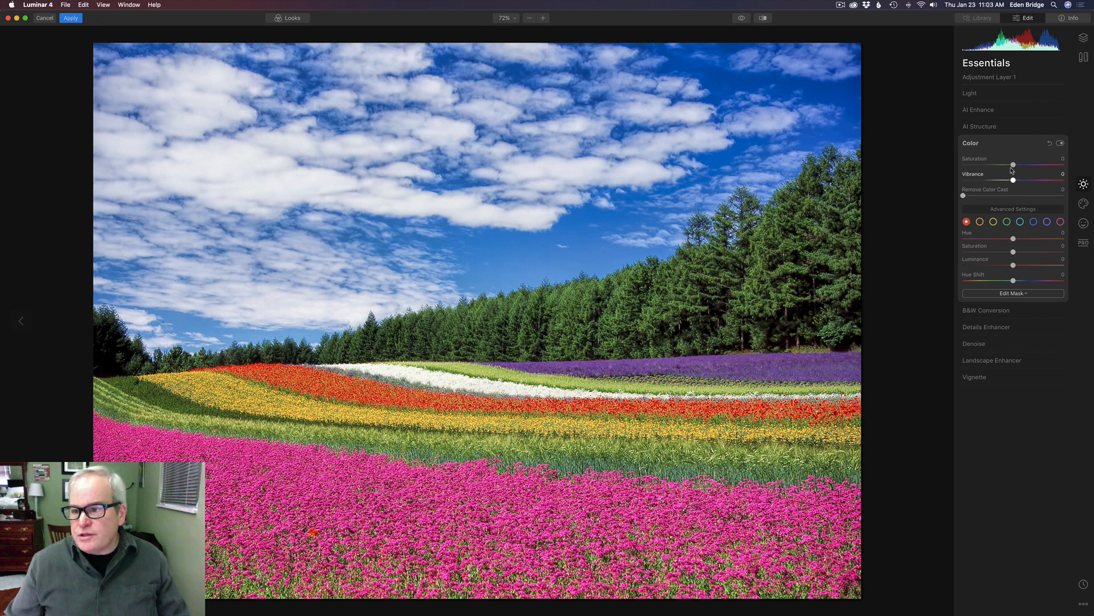
- Try overall Saturation at 25 and overall Vibrance at 45, resetting each one
drag(1014, 165, 1026, 165)
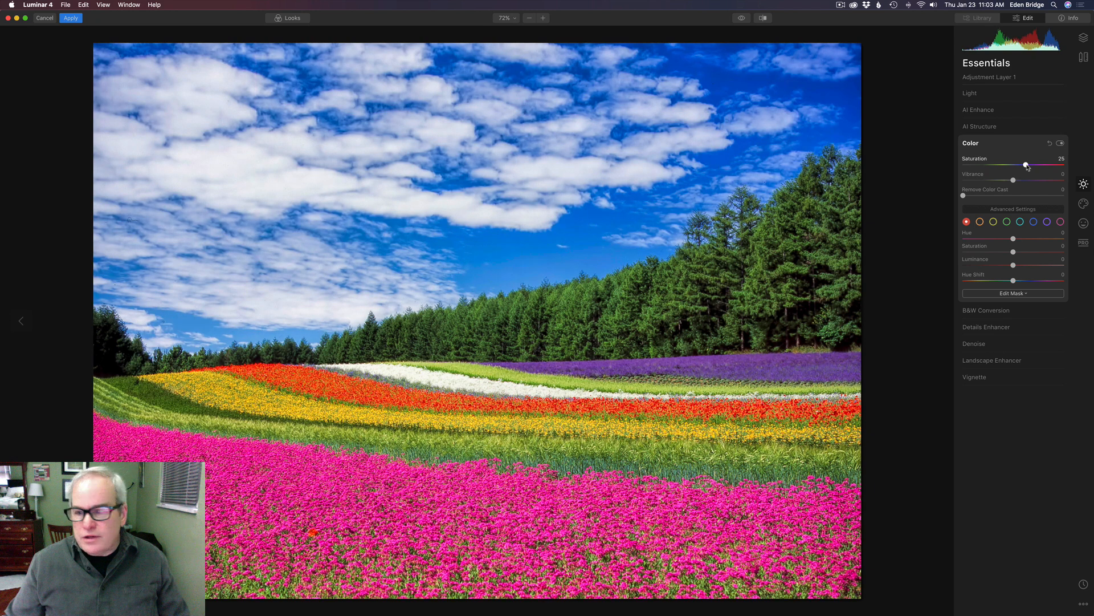
double_click(971, 160)
mouse_move(1015, 180)
mouse_down()
mouse_move(1051, 181)
mouse_move(1032, 183)
mouse_up()
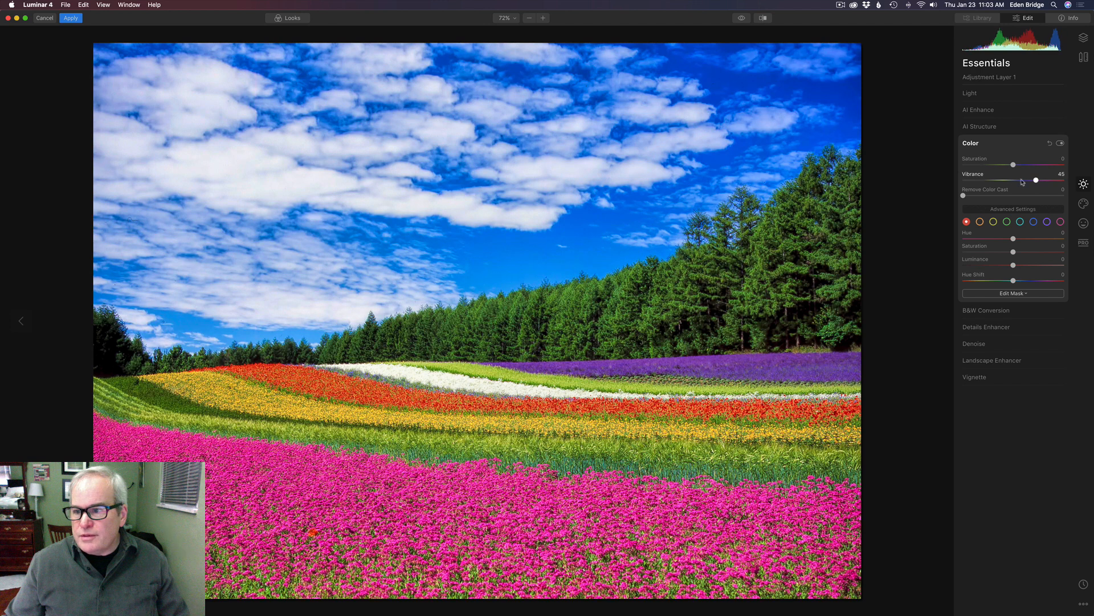
double_click(974, 174)
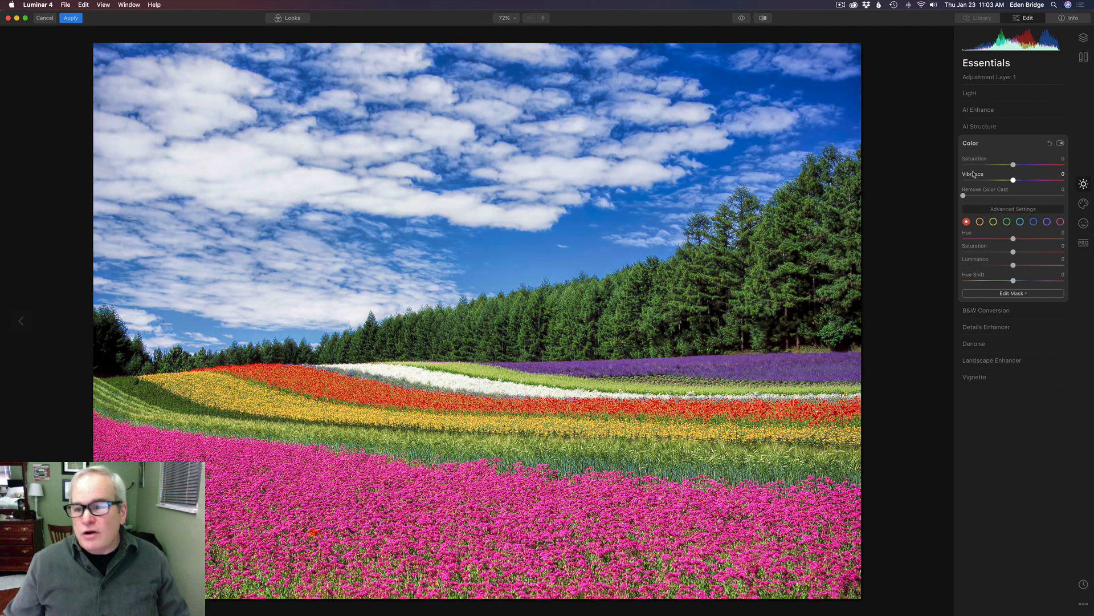
- Adjust the red channel in the advanced Color settings to Hue -17, Saturation 15 and Luminance 12
click(1023, 212)
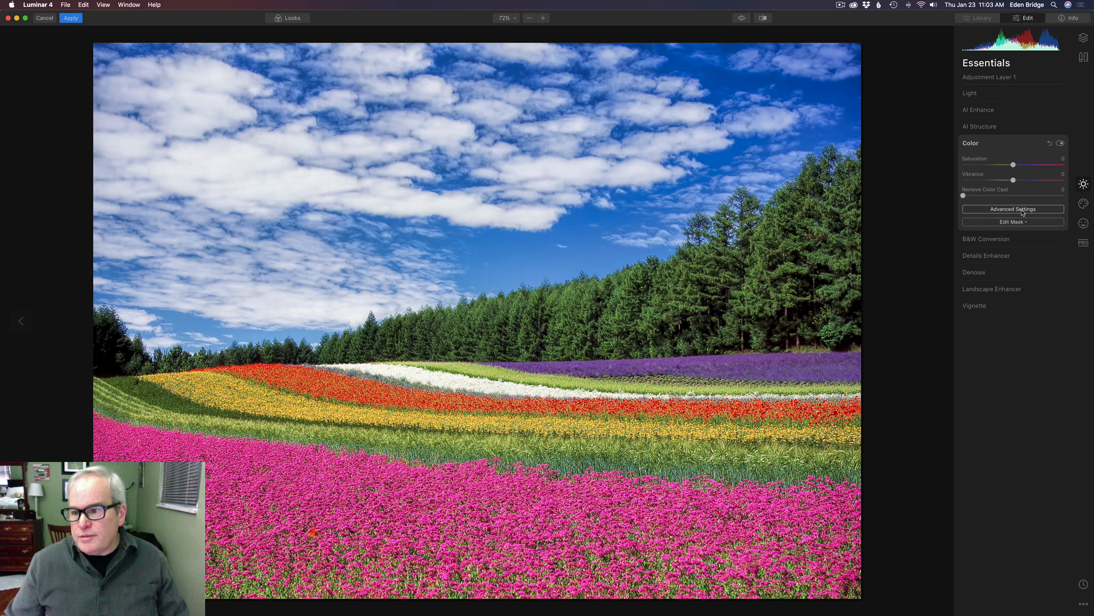
click(1023, 211)
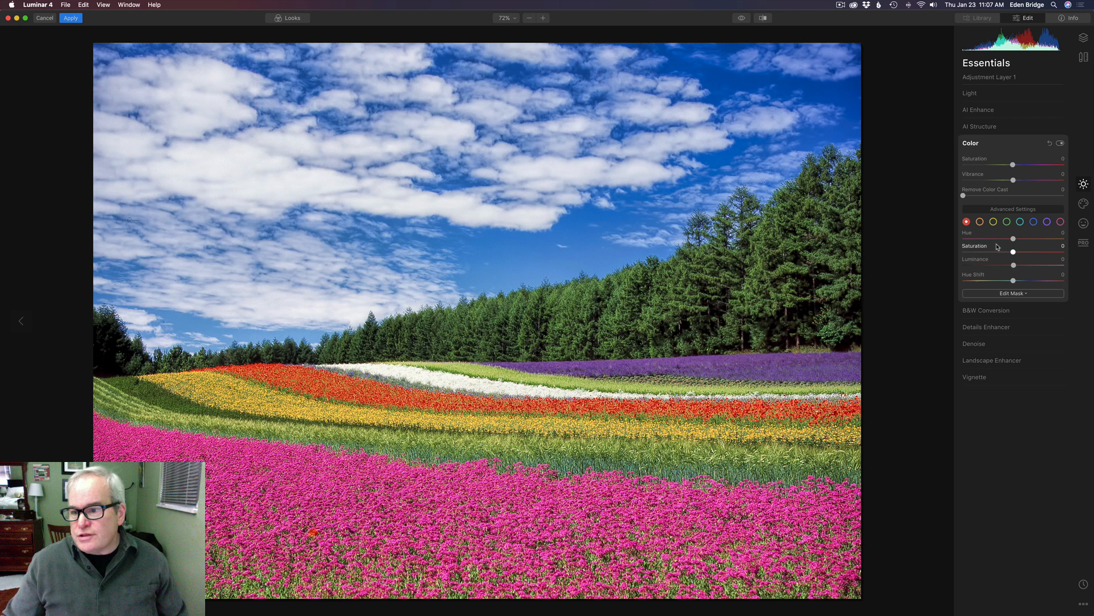
drag(1013, 265, 870, 271)
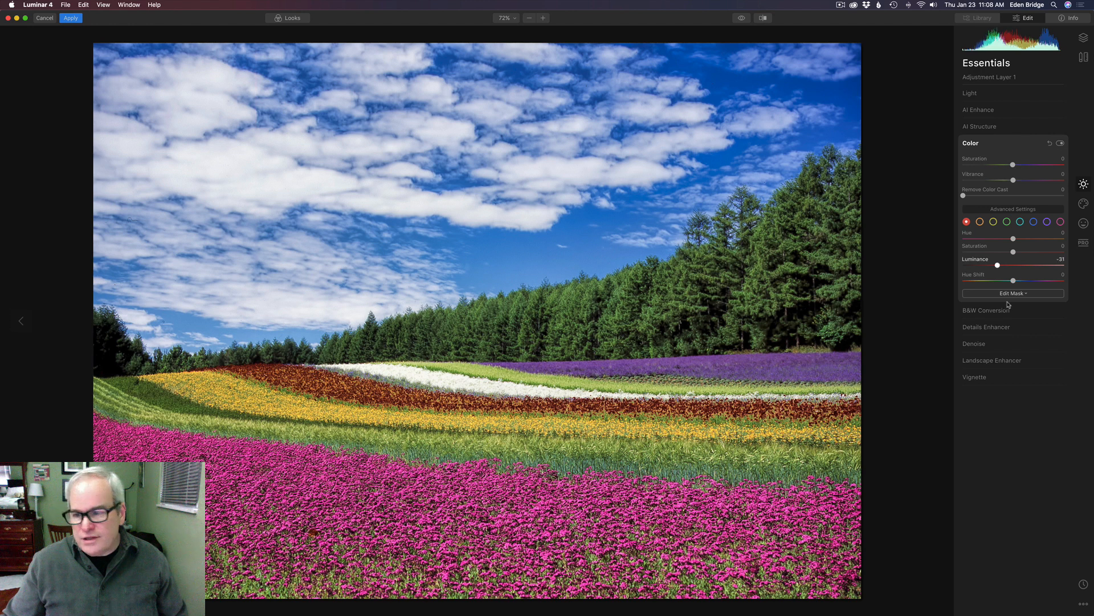
double_click(978, 261)
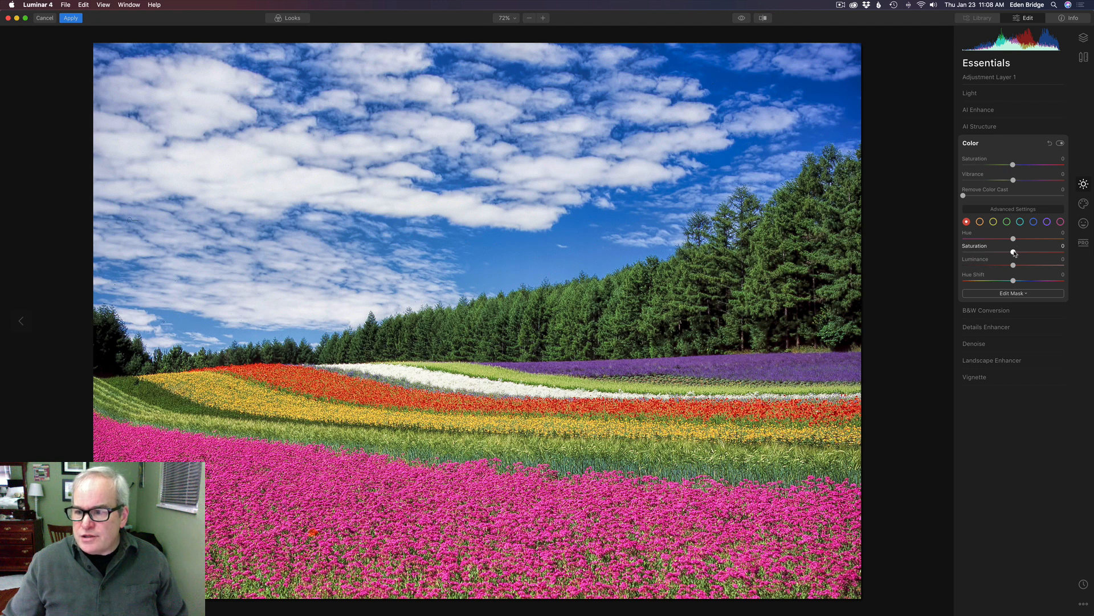
mouse_move(1015, 253)
mouse_down()
mouse_move(1023, 240)
mouse_move(1005, 244)
mouse_up()
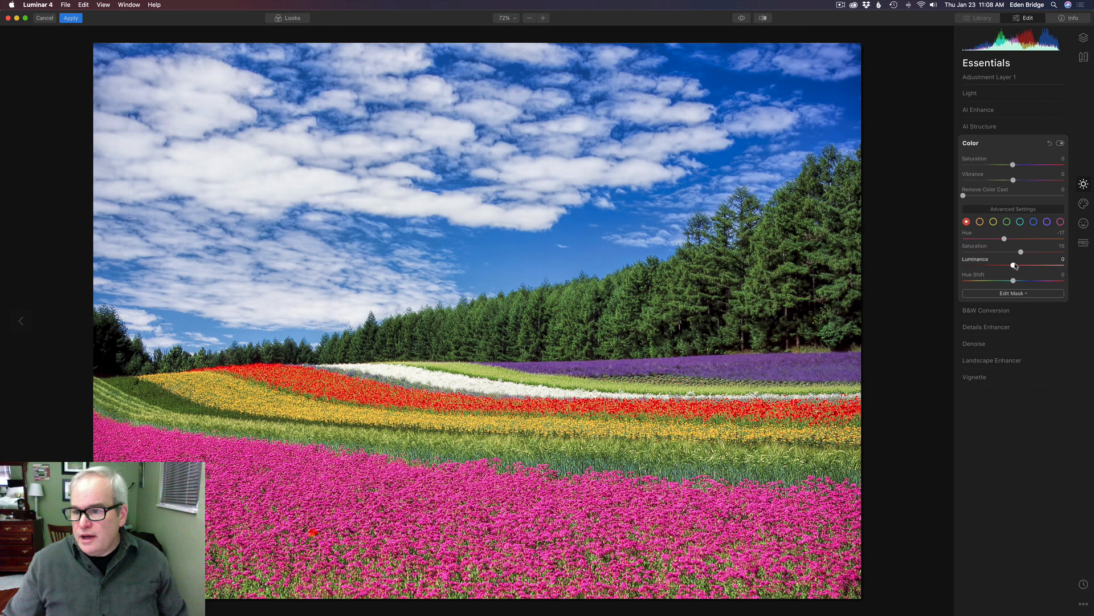
mouse_move(1014, 266)
mouse_down()
mouse_move(1037, 266)
mouse_move(997, 265)
mouse_move(1037, 265)
mouse_move(1012, 269)
mouse_move(1021, 270)
mouse_up()
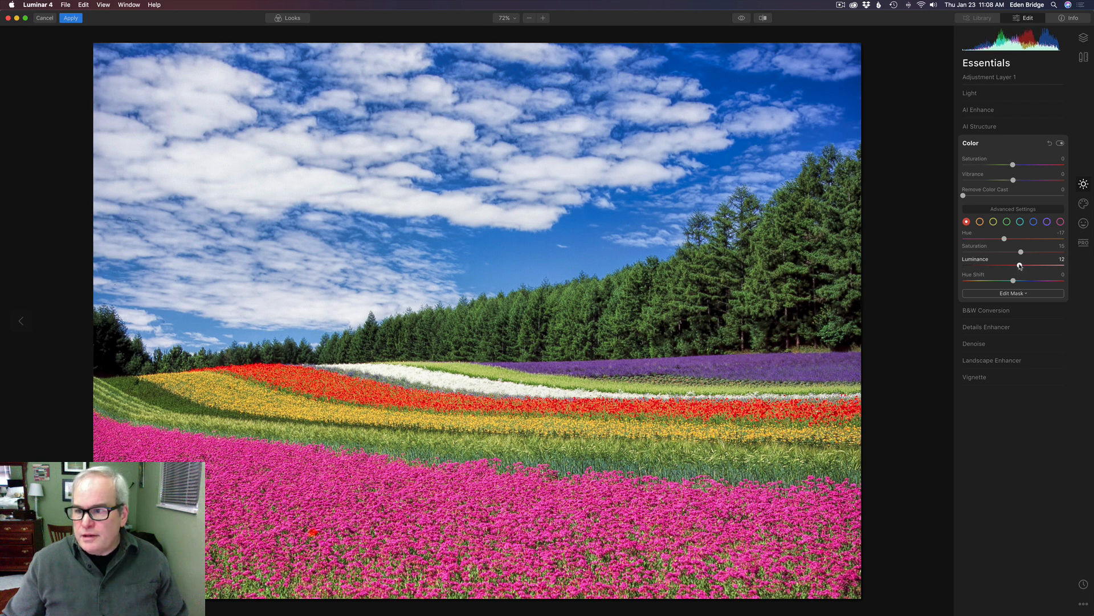
- Adjust the orange channel to Hue 15, Saturation 15 and Luminance 18
click(981, 223)
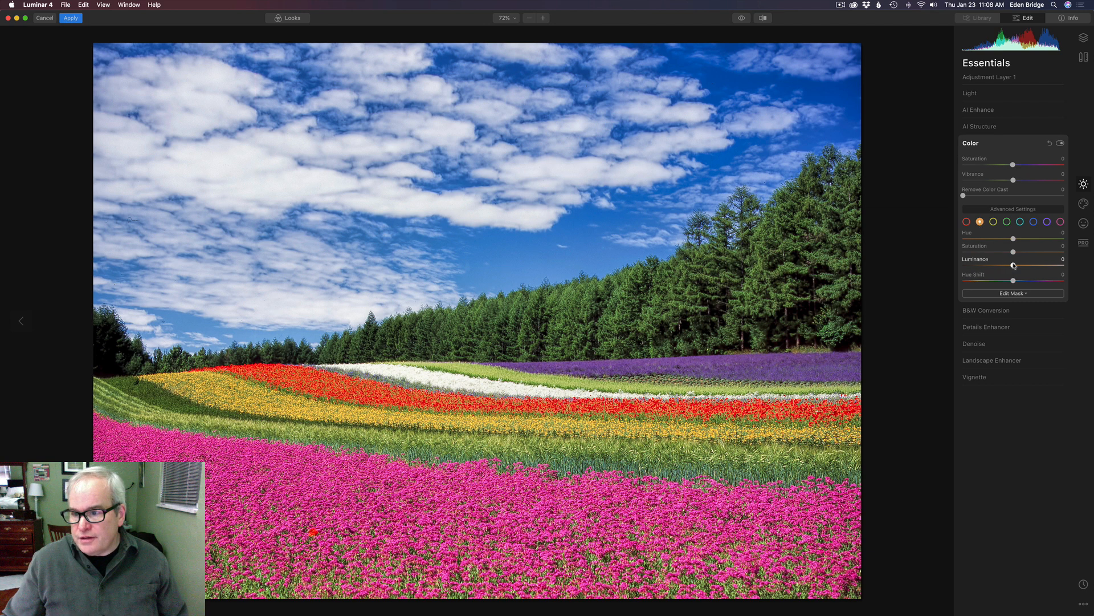
drag(1013, 265, 1023, 285)
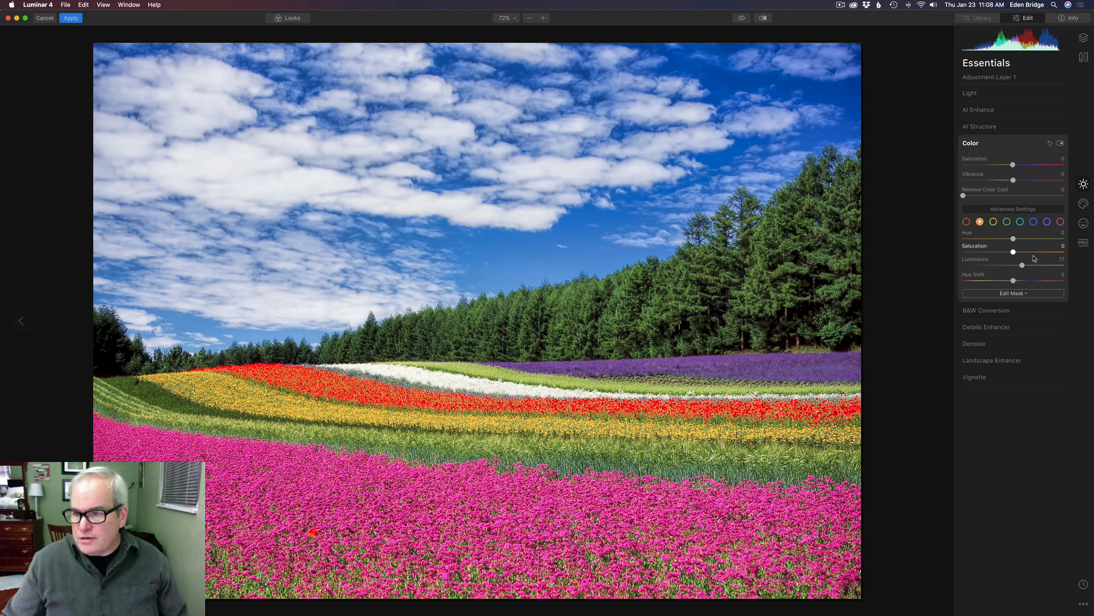
double_click(980, 260)
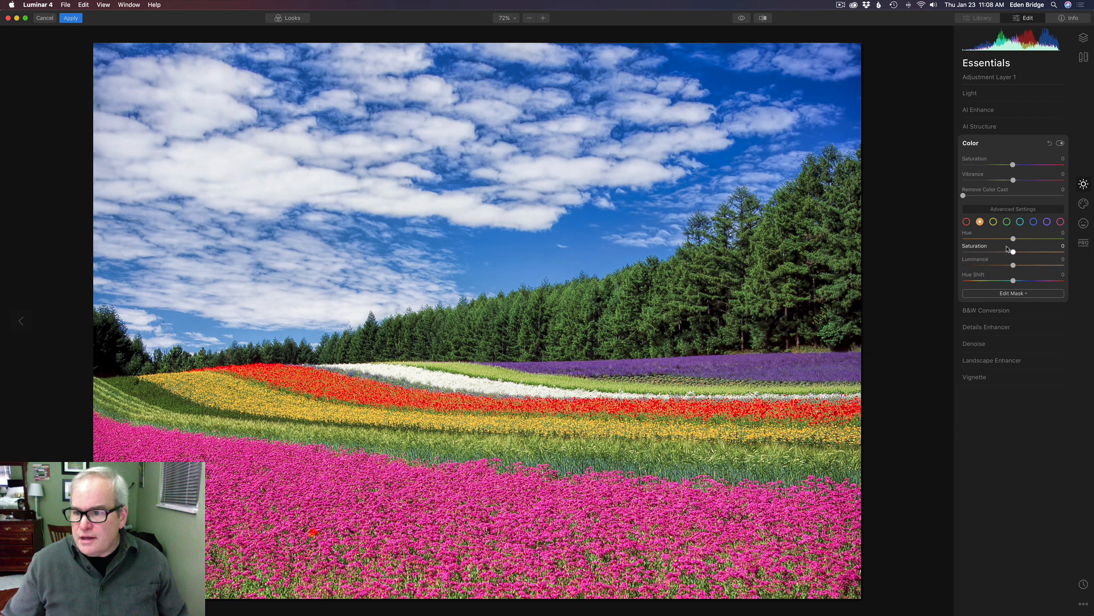
mouse_move(1014, 253)
mouse_down()
mouse_move(1038, 255)
mouse_move(1012, 253)
mouse_move(1023, 257)
mouse_up()
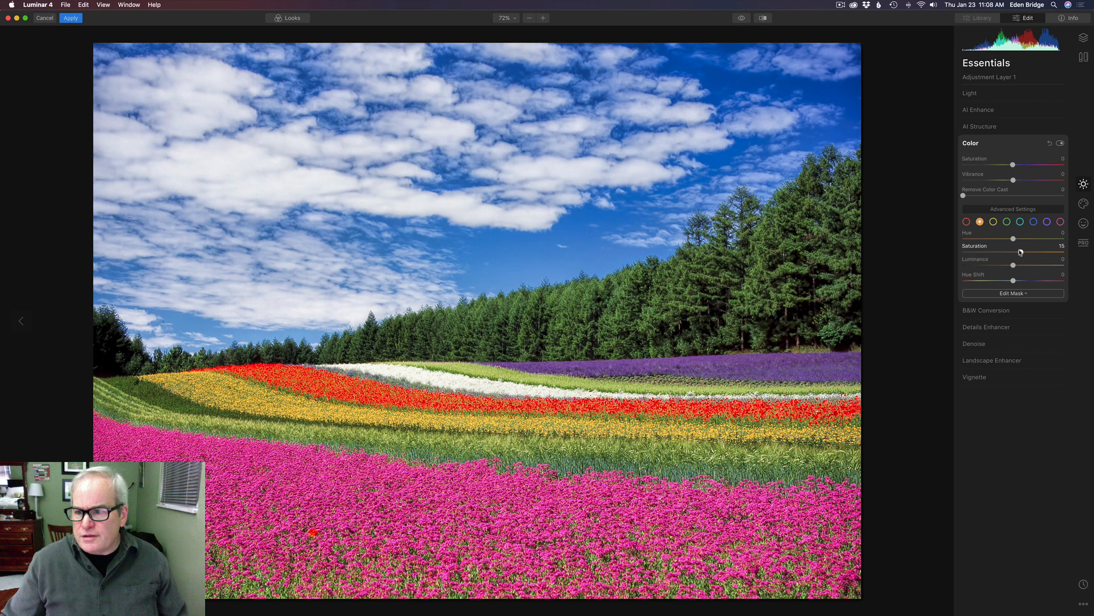
mouse_move(1013, 239)
mouse_down()
mouse_move(1030, 239)
mouse_move(1003, 239)
mouse_move(1030, 246)
mouse_up()
drag(1014, 243, 1021, 247)
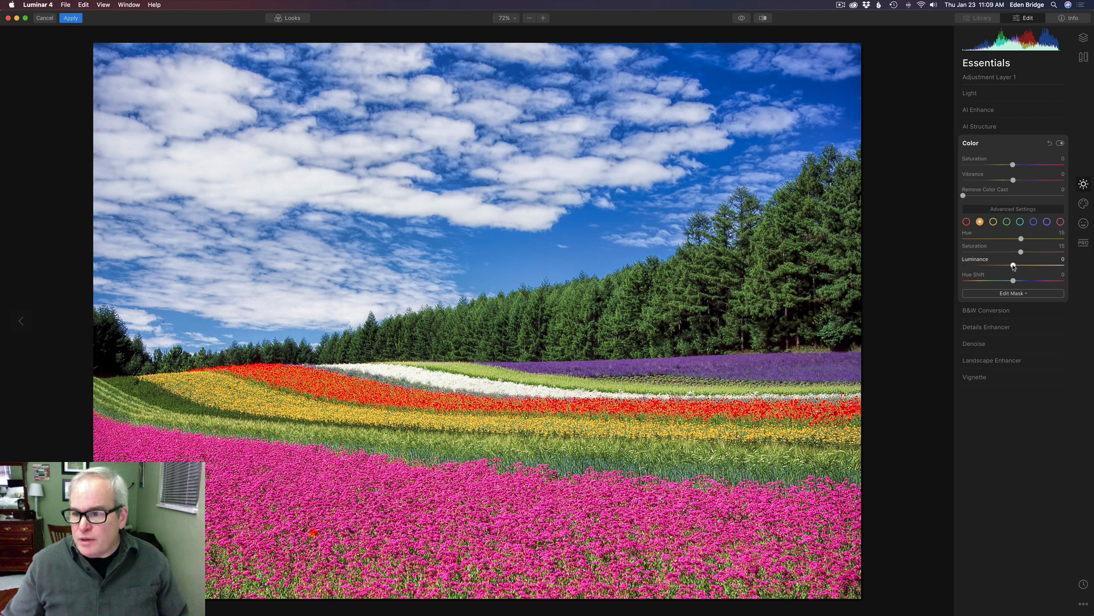
drag(1013, 266, 1024, 270)
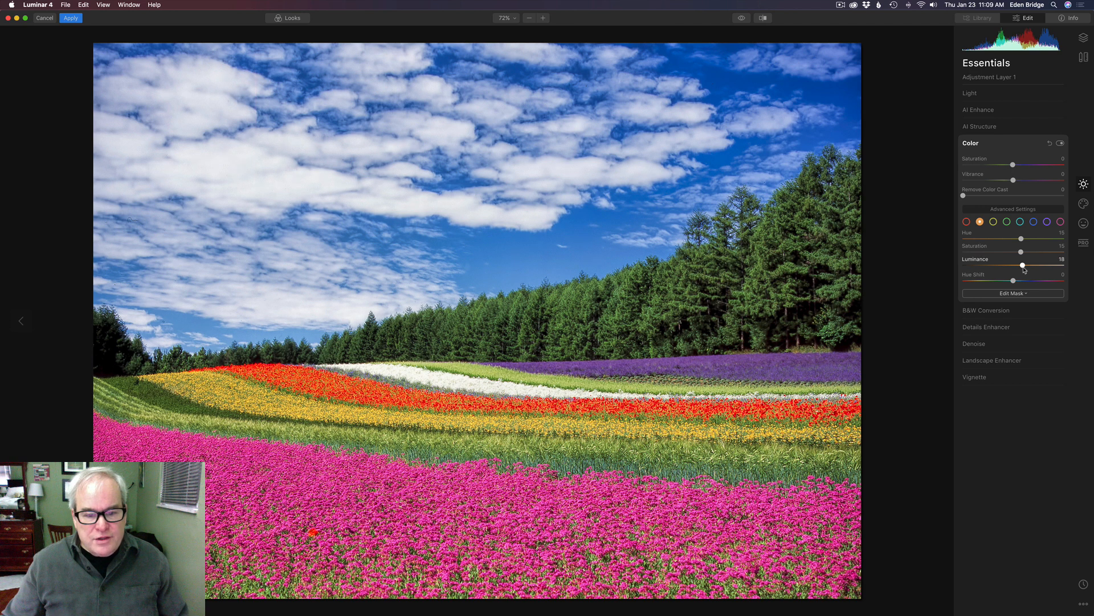
- Adjust the yellow channel to Hue -16, Saturation 40 and Luminance 31
click(994, 221)
drag(1014, 266, 1050, 276)
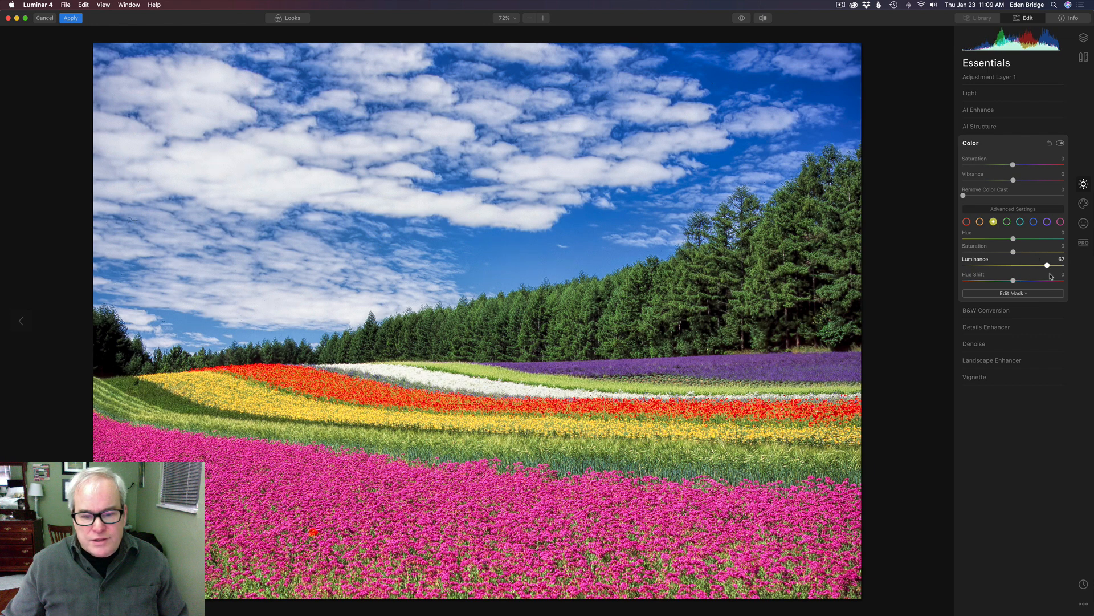
double_click(1045, 267)
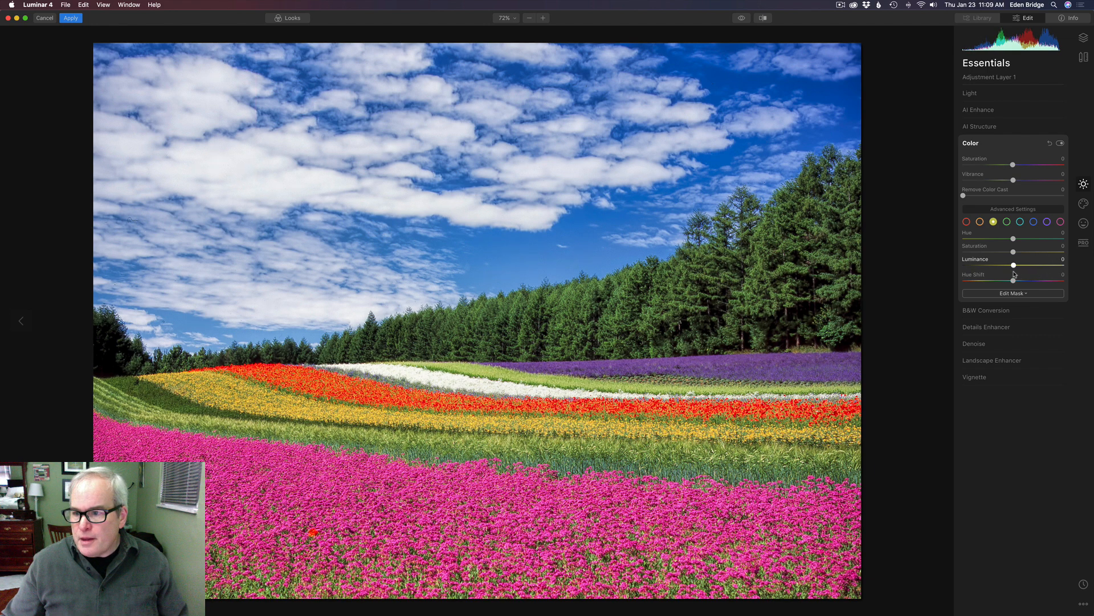
drag(1014, 254, 1033, 257)
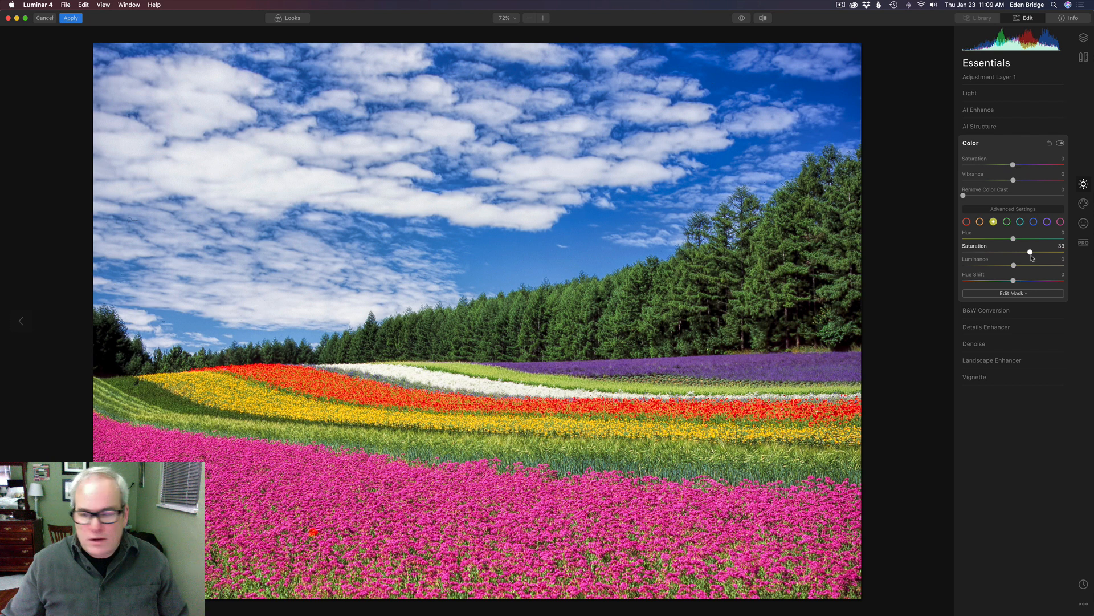
mouse_move(1014, 240)
mouse_down()
mouse_move(1026, 240)
mouse_move(1006, 241)
mouse_up()
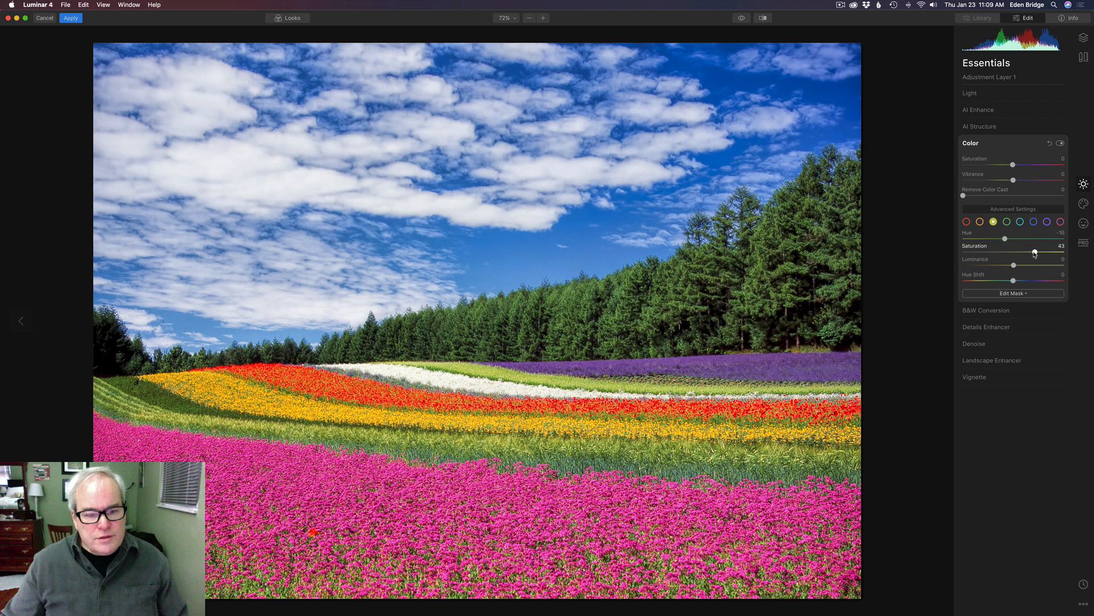
drag(1033, 254, 1024, 267)
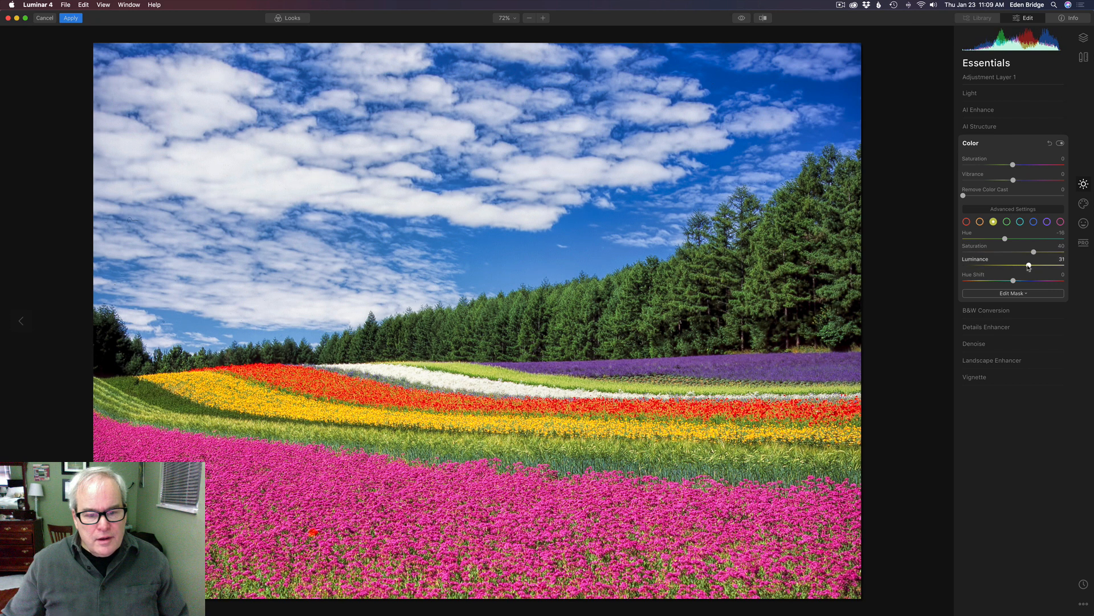
- Adjust the green channel to Hue -2, Saturation 10 and Luminance 3
click(1007, 222)
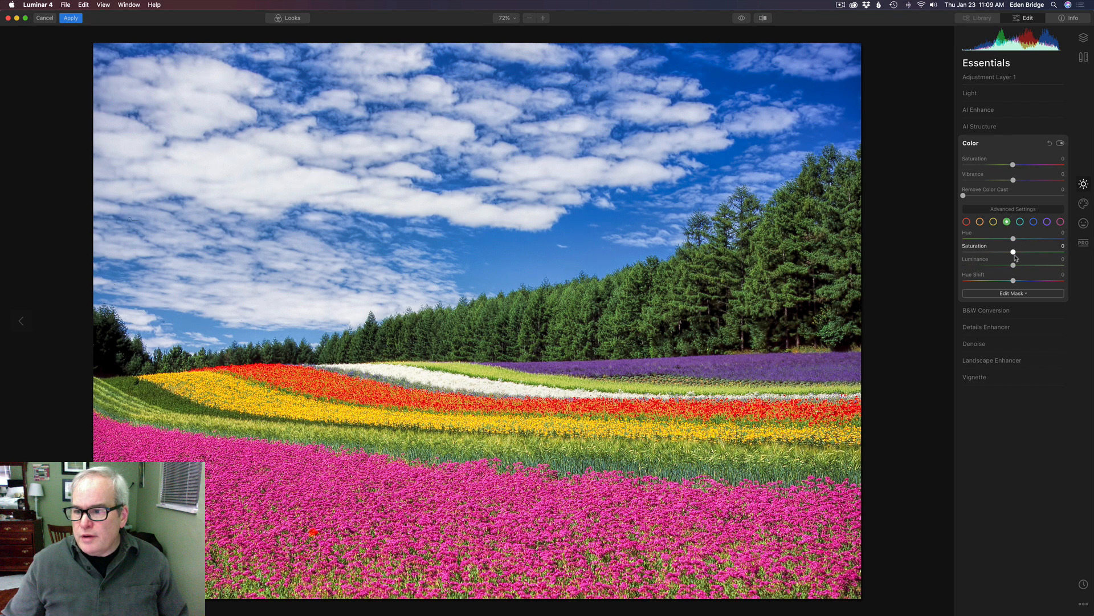
mouse_move(1014, 265)
mouse_down()
mouse_move(1041, 266)
mouse_move(1024, 267)
mouse_up()
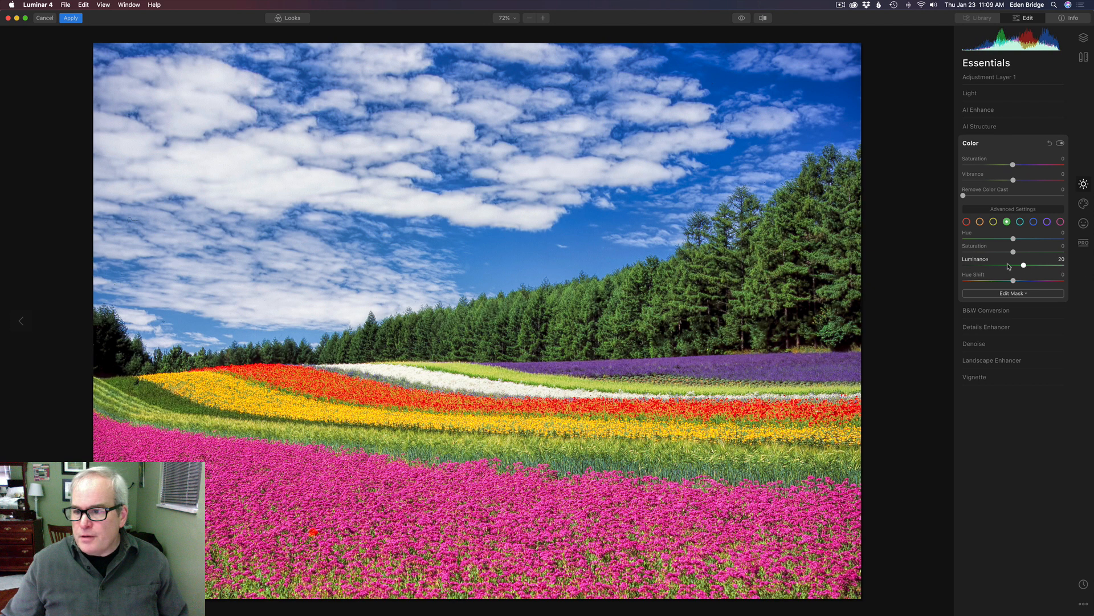
double_click(979, 260)
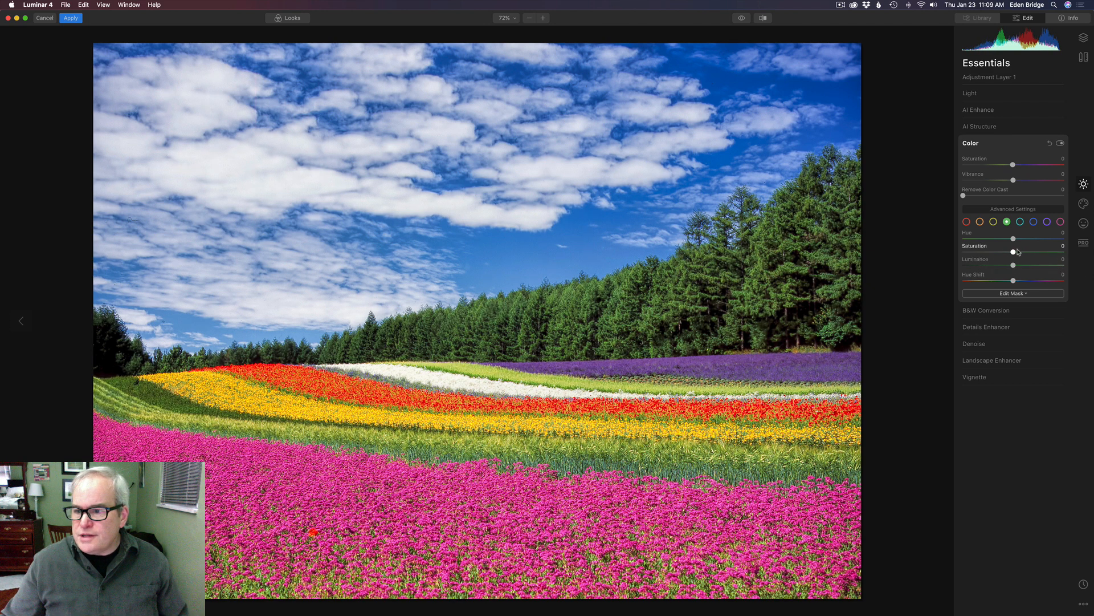
drag(1016, 253, 1011, 254)
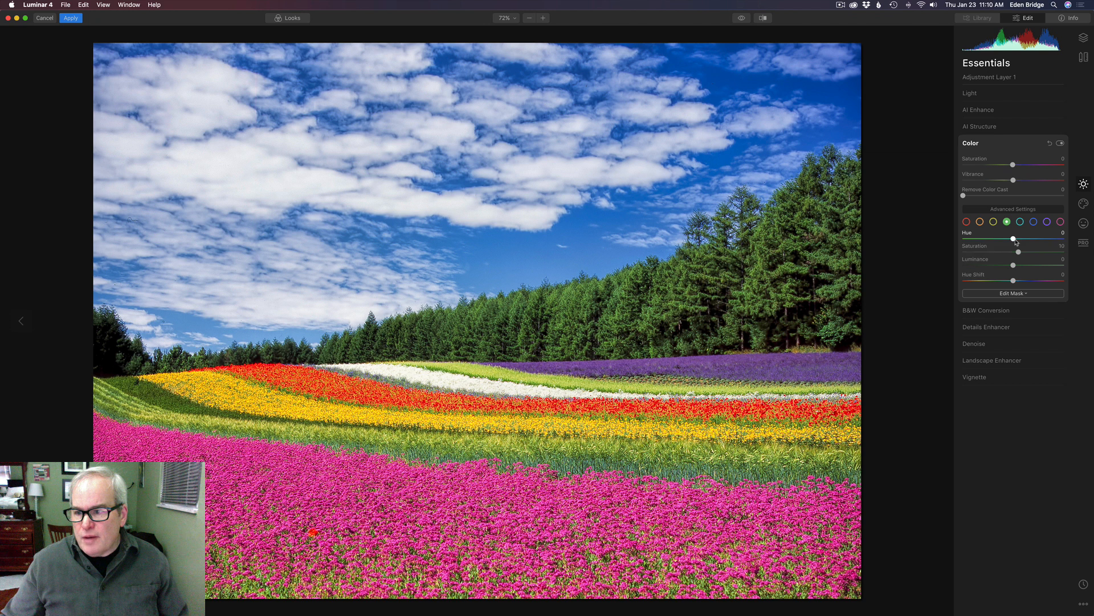
drag(1014, 238, 1013, 240)
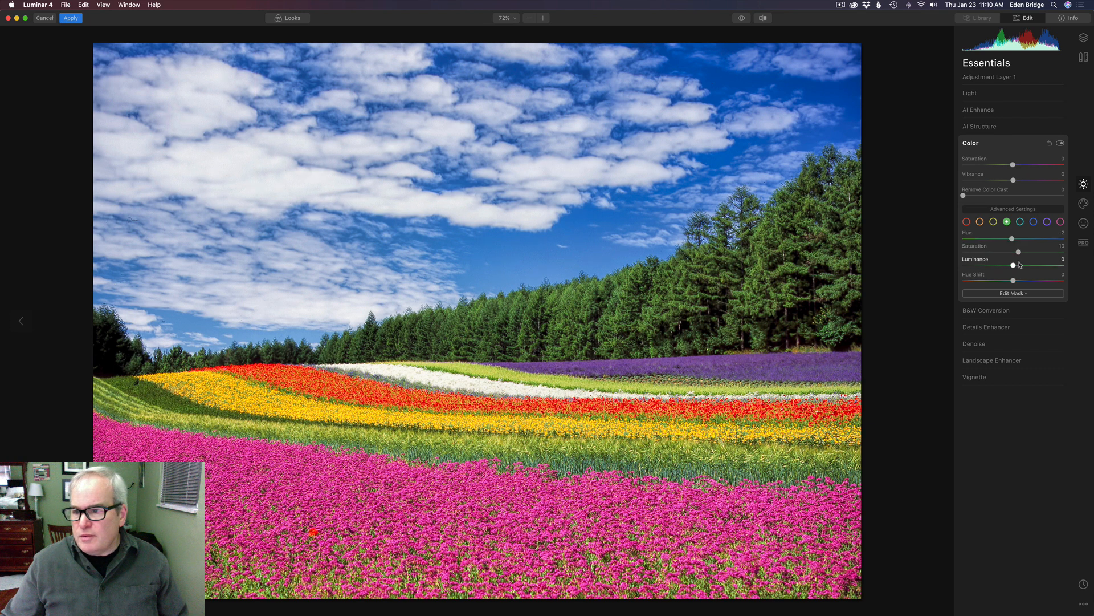
mouse_move(1013, 265)
mouse_down()
mouse_move(1029, 266)
mouse_move(1016, 267)
mouse_up()
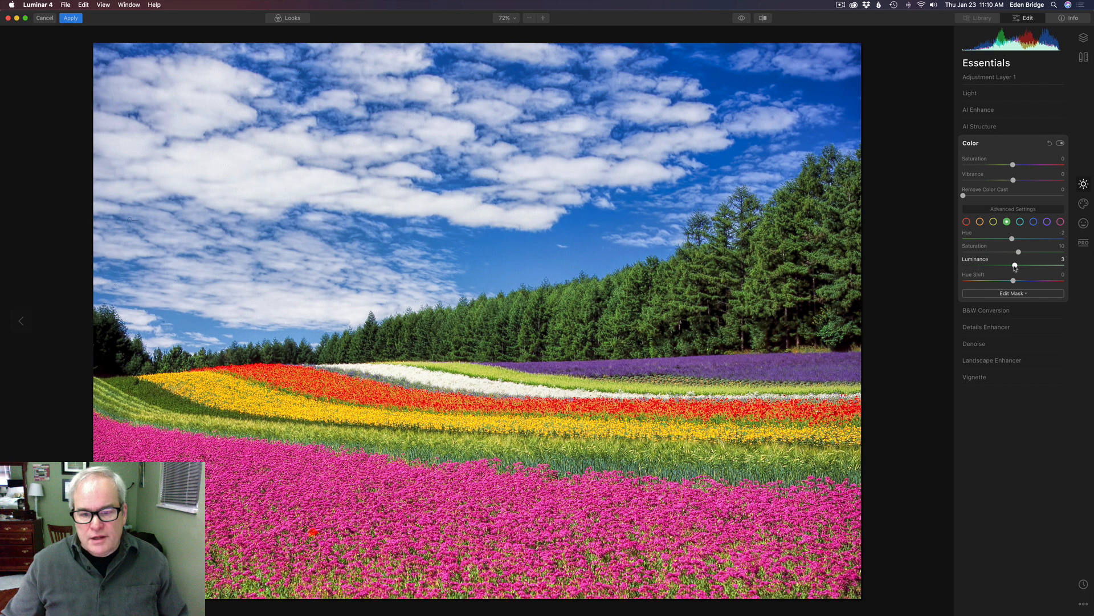
- Set the aqua channel's Luminance to 11, and the blue channel to Hue -5, Saturation 4 and Luminance 14
click(1021, 223)
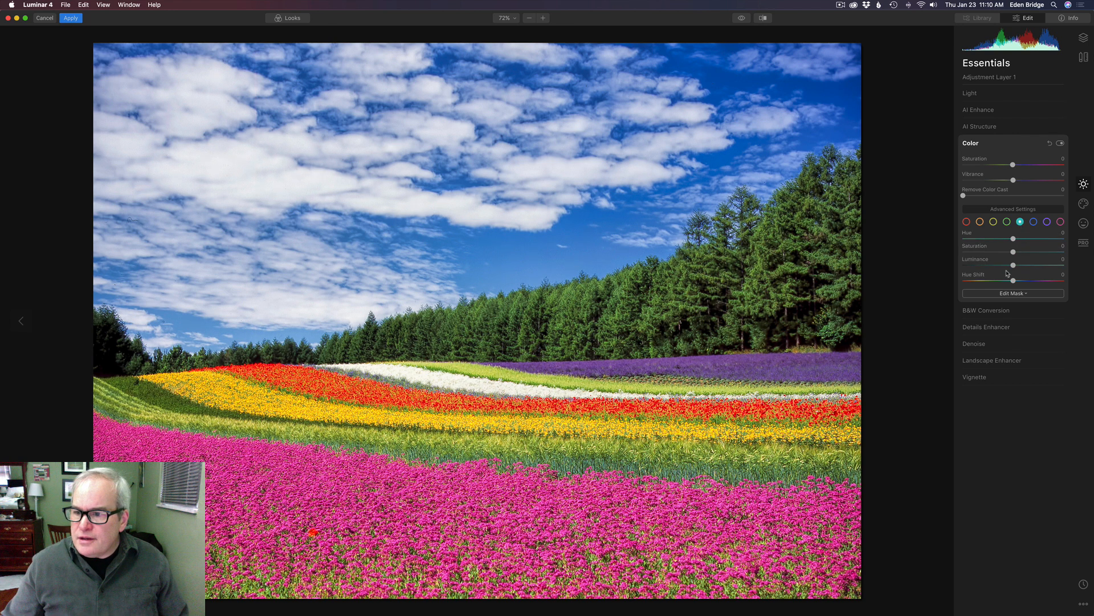
mouse_move(1014, 266)
mouse_down()
mouse_move(1061, 266)
mouse_move(948, 266)
mouse_move(1066, 268)
mouse_move(1020, 280)
mouse_up()
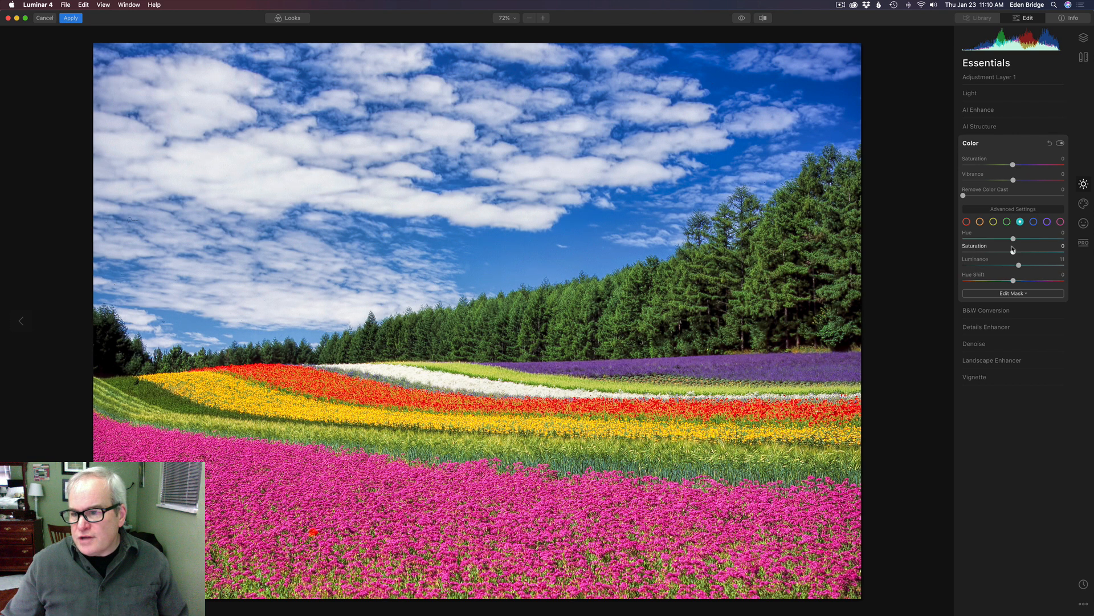
click(1033, 221)
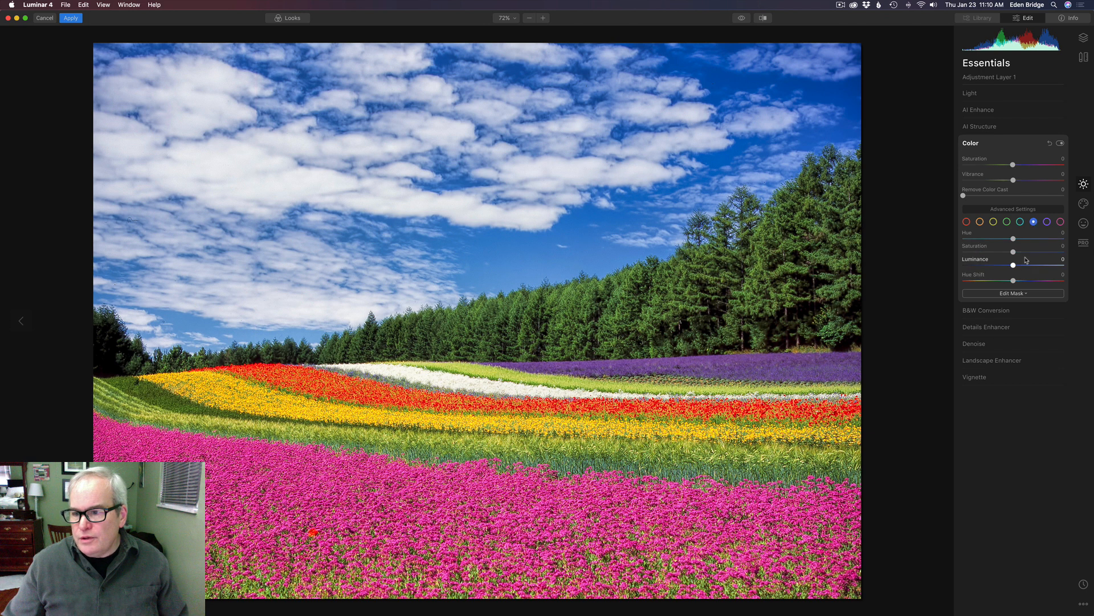
drag(1014, 265, 1038, 266)
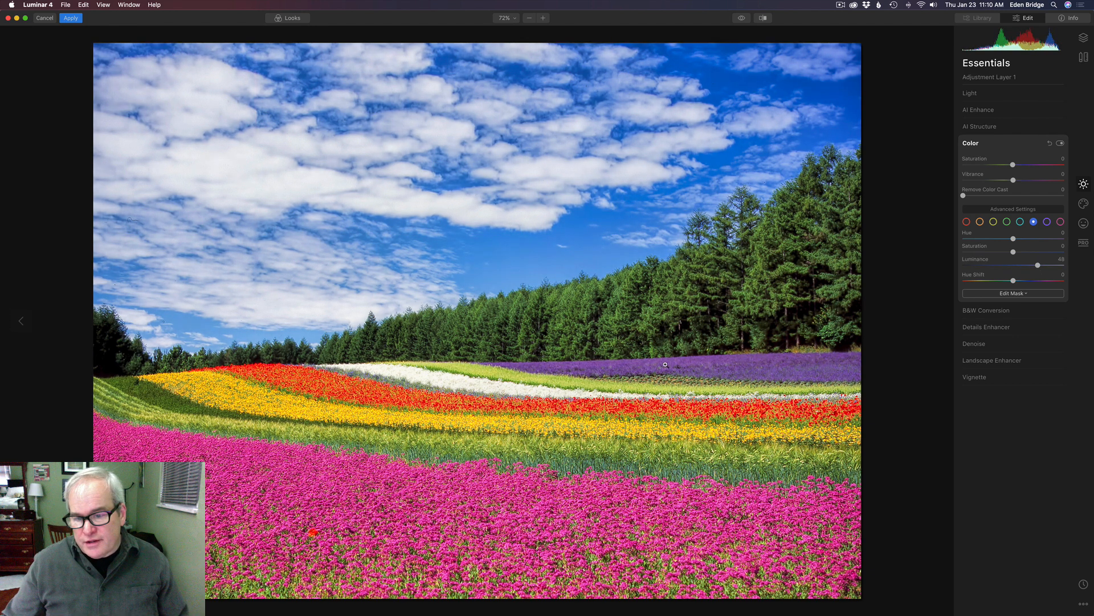
double_click(980, 261)
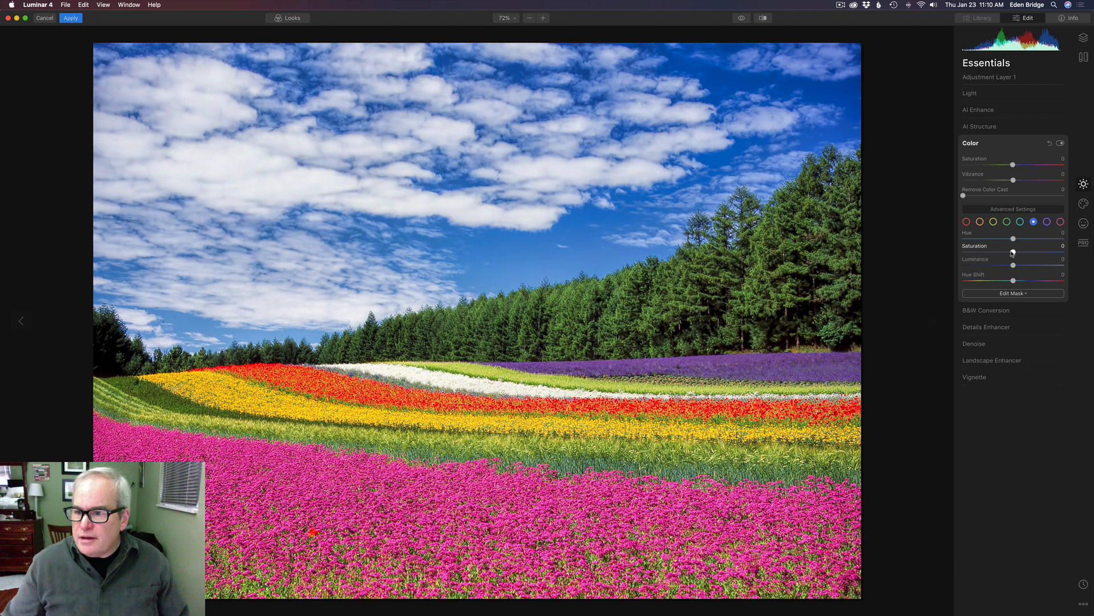
mouse_move(1013, 252)
mouse_down()
mouse_move(1029, 255)
mouse_move(1015, 253)
mouse_up()
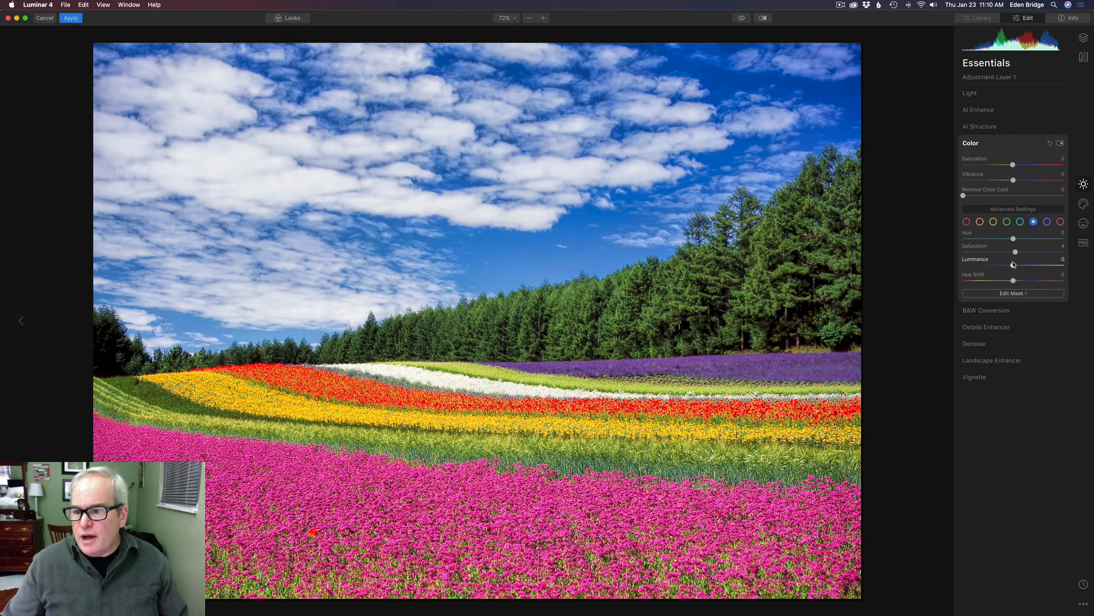
mouse_move(1013, 238)
mouse_down()
mouse_move(1039, 242)
mouse_move(1009, 241)
mouse_up()
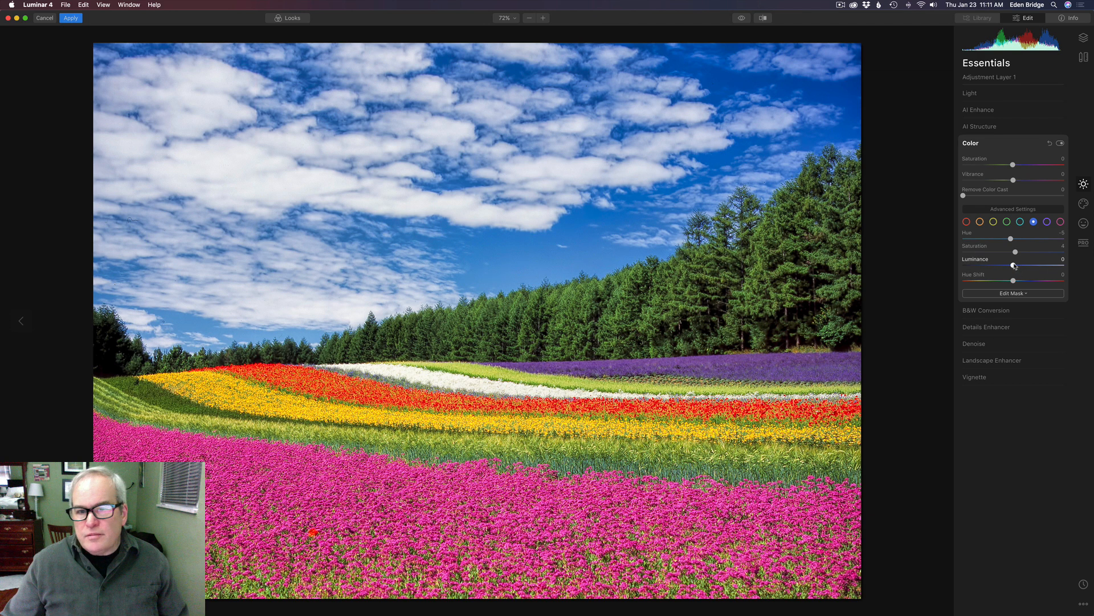
mouse_move(1014, 265)
mouse_down()
mouse_move(1042, 267)
mouse_move(1021, 268)
mouse_up()
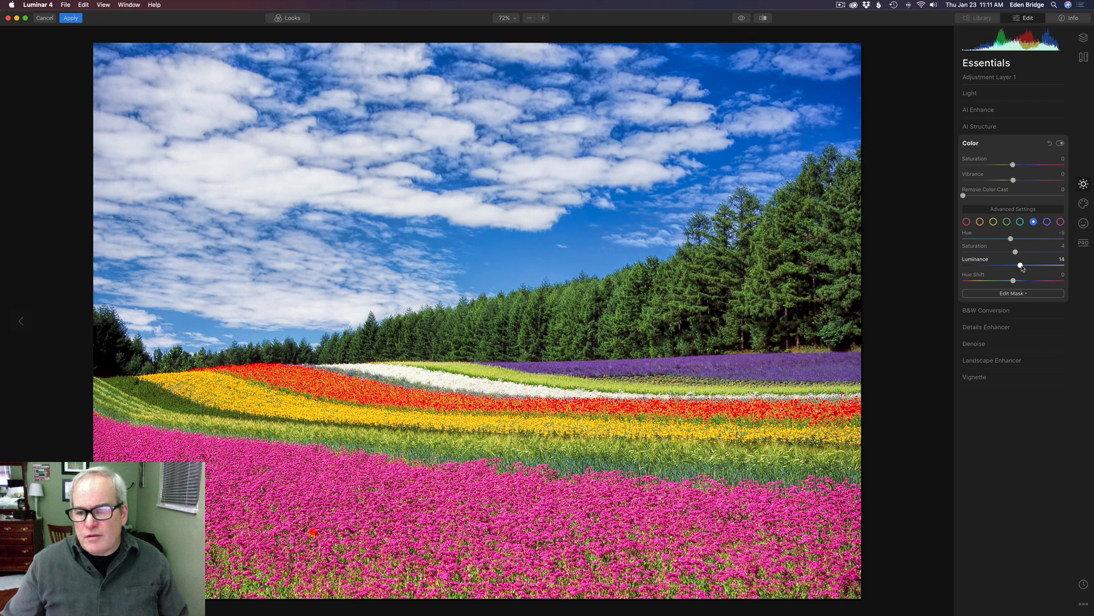
- Adjust the purple channel to Hue -15, Saturation 32 and Luminance 13
click(1047, 222)
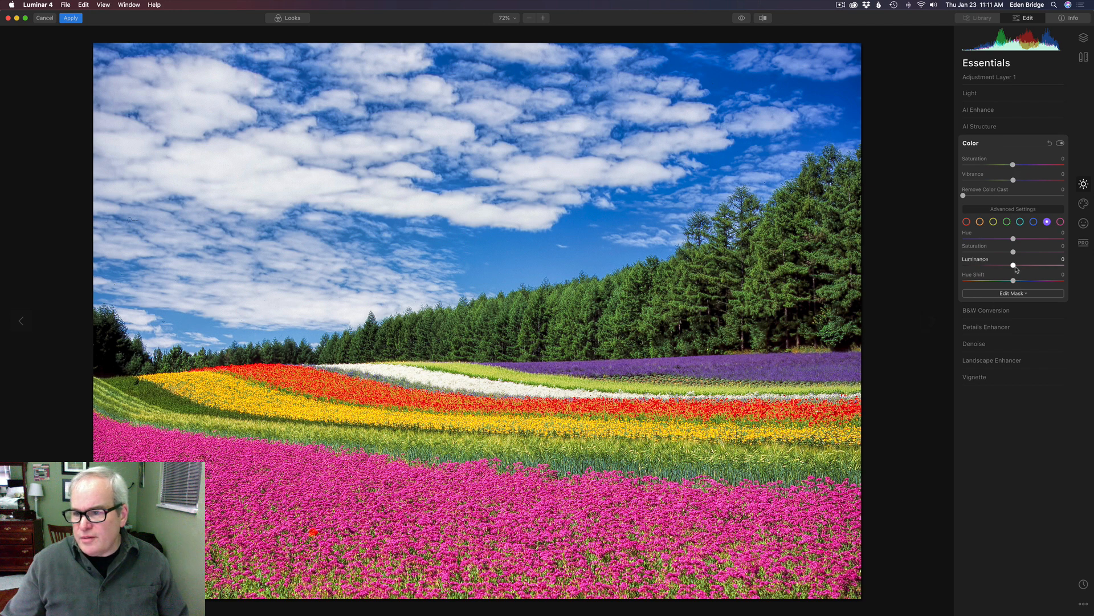
mouse_move(1014, 265)
mouse_down()
mouse_move(936, 266)
mouse_move(1040, 280)
mouse_move(1014, 280)
mouse_up()
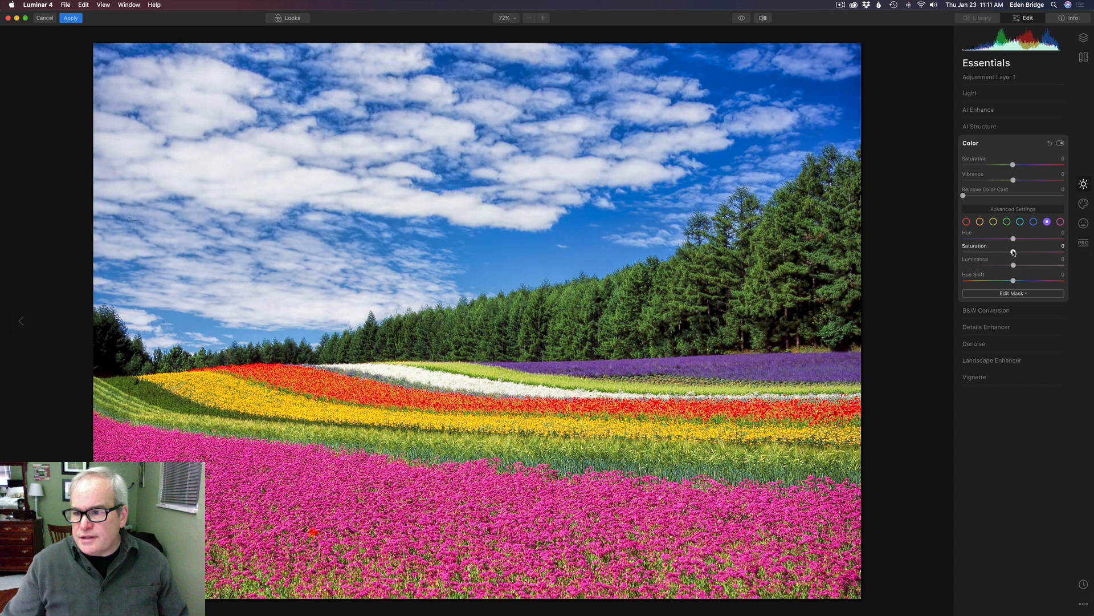
drag(1013, 253, 1022, 254)
drag(1014, 239, 1022, 265)
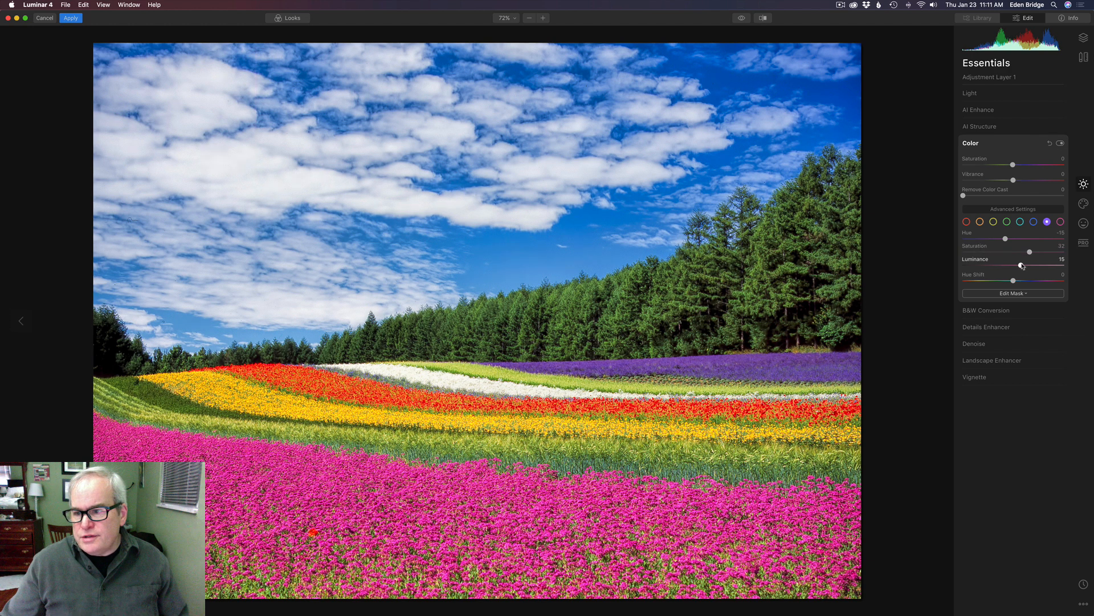
mouse_move(1023, 266)
mouse_down()
mouse_move(1050, 266)
mouse_move(1021, 268)
mouse_up()
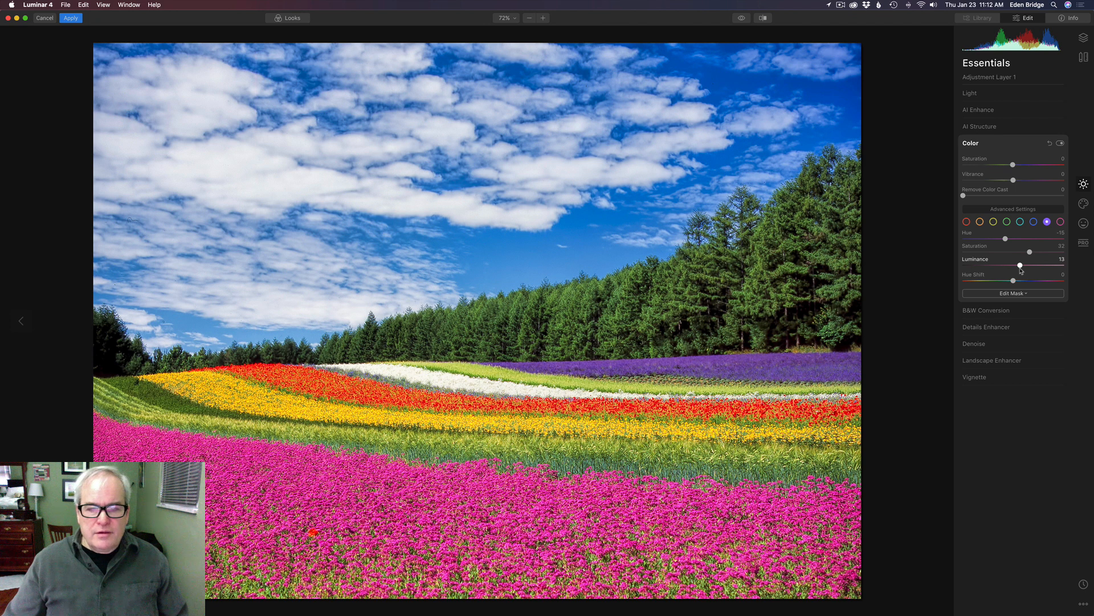
- Adjust the magenta channel to Hue 8, Saturation 9 and Luminance 20
click(1060, 221)
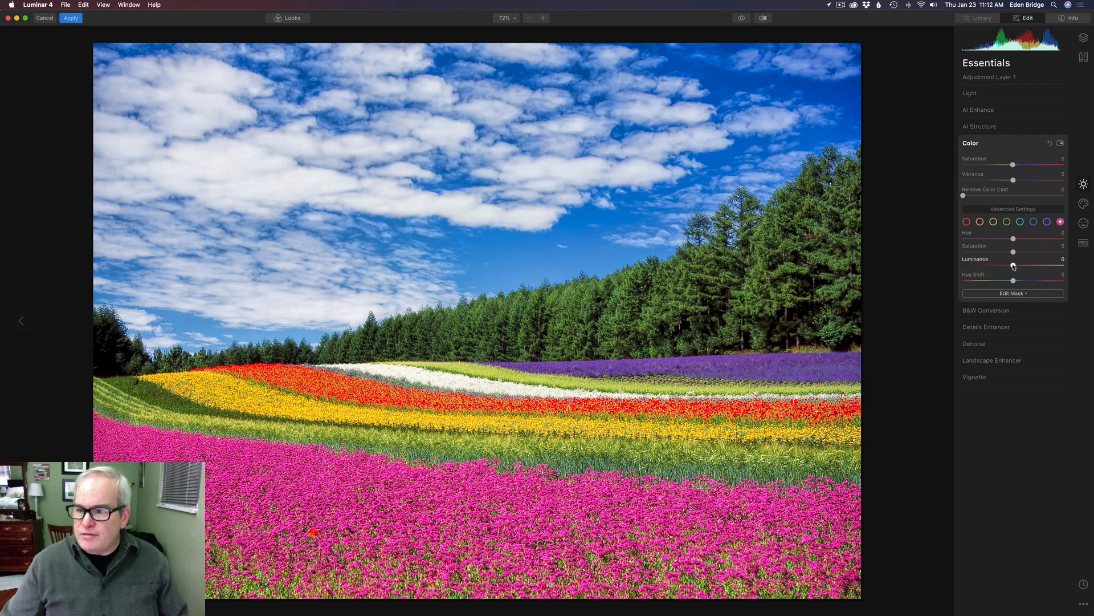
mouse_move(1013, 265)
mouse_down()
mouse_move(997, 266)
mouse_move(1014, 266)
mouse_up()
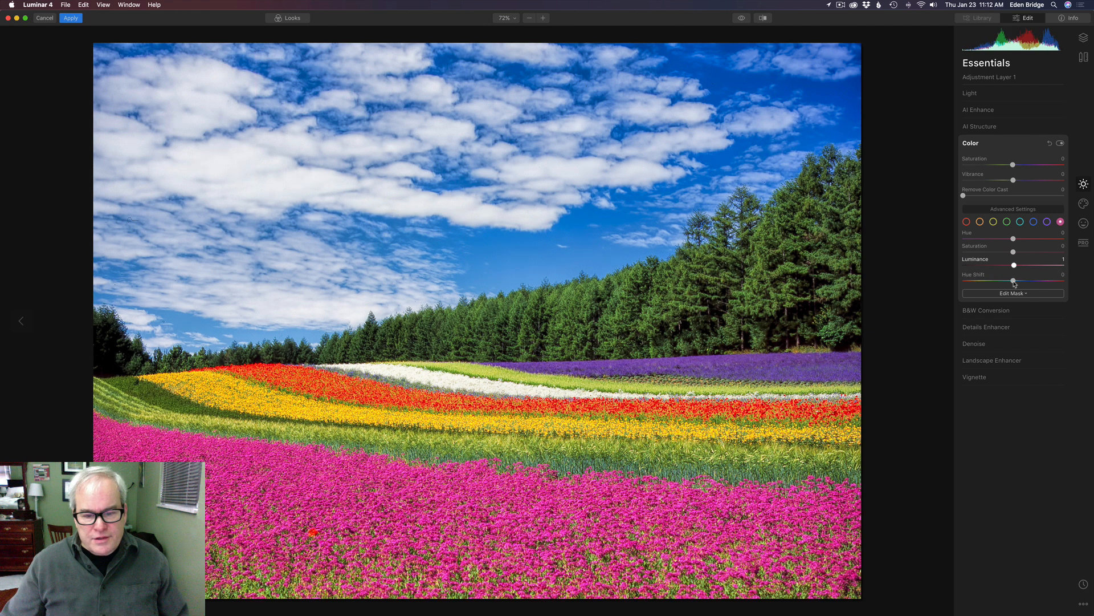
double_click(1014, 265)
mouse_move(1015, 253)
mouse_down()
mouse_move(1032, 255)
mouse_move(1020, 256)
mouse_move(1029, 239)
mouse_move(1000, 240)
mouse_up()
mouse_move(1019, 241)
mouse_down()
mouse_move(1002, 241)
mouse_move(1019, 245)
mouse_up()
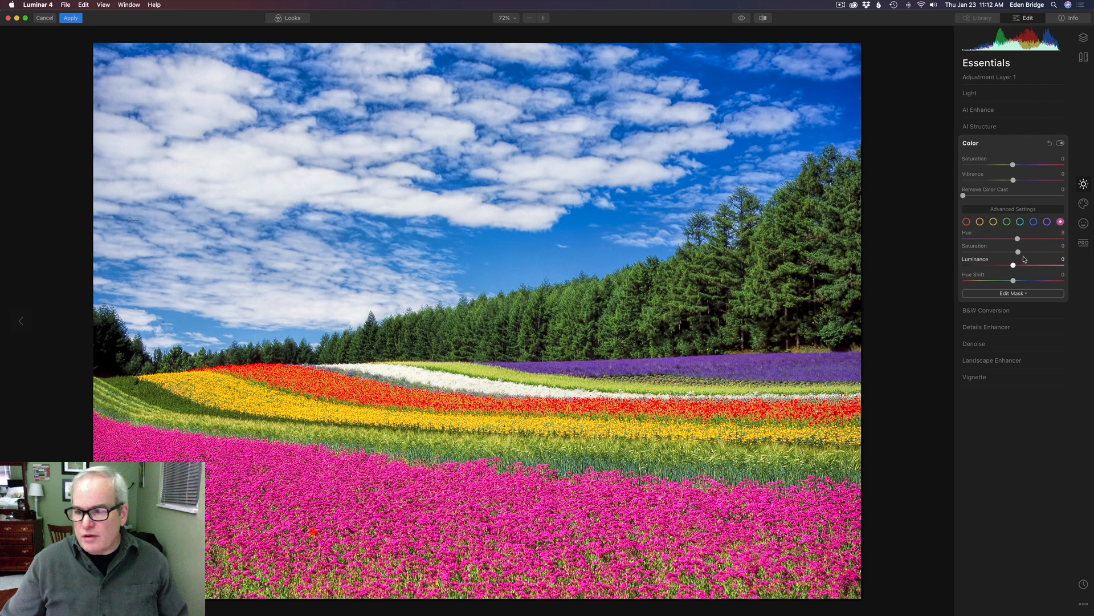
mouse_move(1015, 266)
mouse_down()
mouse_move(1029, 265)
mouse_move(997, 265)
mouse_move(1025, 270)
mouse_up()
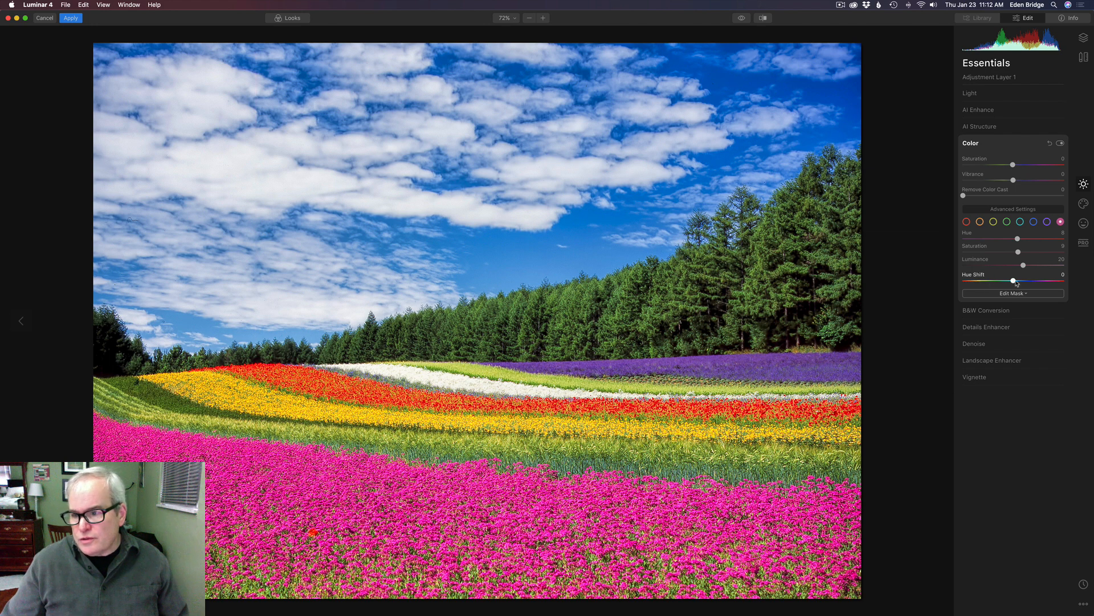
- Try a Hue Shift of 9 on the whole photo, and reset it to zero
mouse_move(1013, 281)
mouse_down()
mouse_move(994, 281)
mouse_move(1016, 281)
mouse_up()
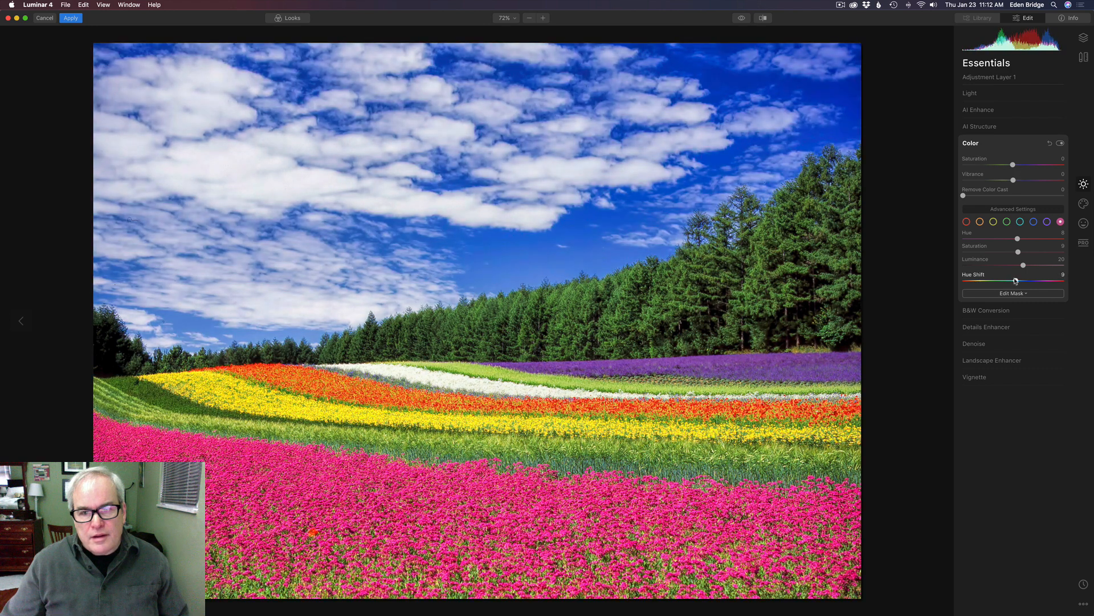
double_click(982, 276)
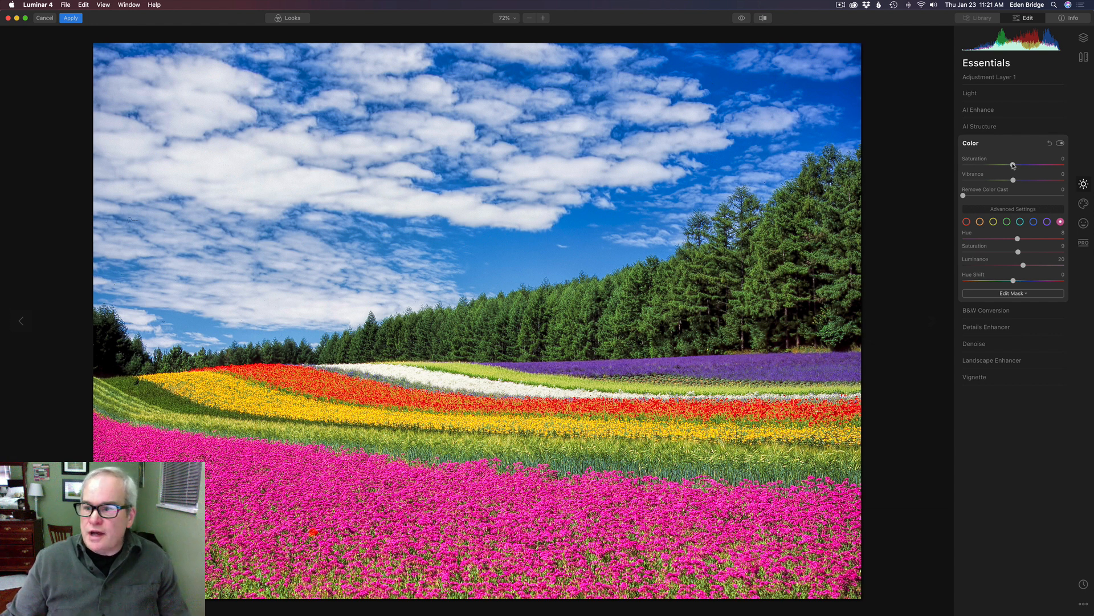
- Set the overall Color adjustments to Saturation 3, Vibrance 15 and Remove Color Cast 13
drag(1013, 165, 1016, 166)
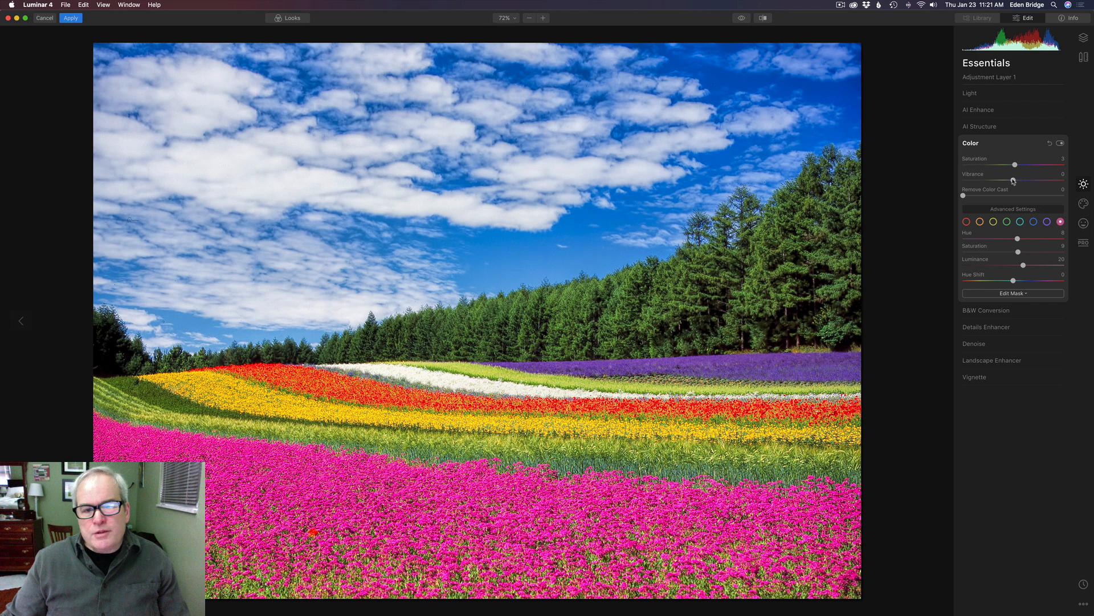
drag(1014, 180, 1024, 184)
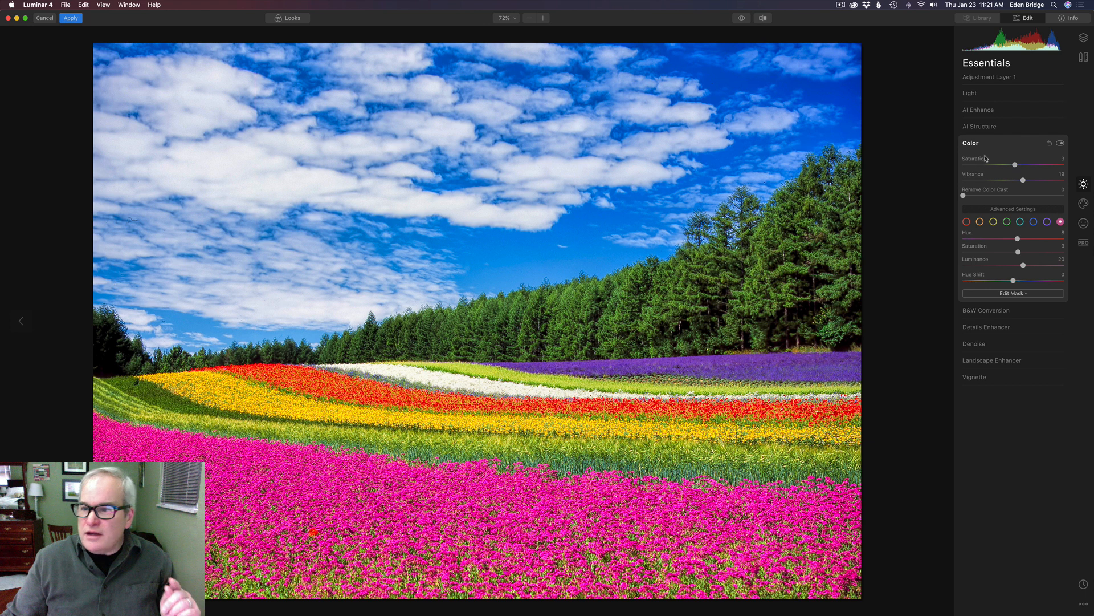
click(1022, 181)
drag(1022, 180, 1021, 182)
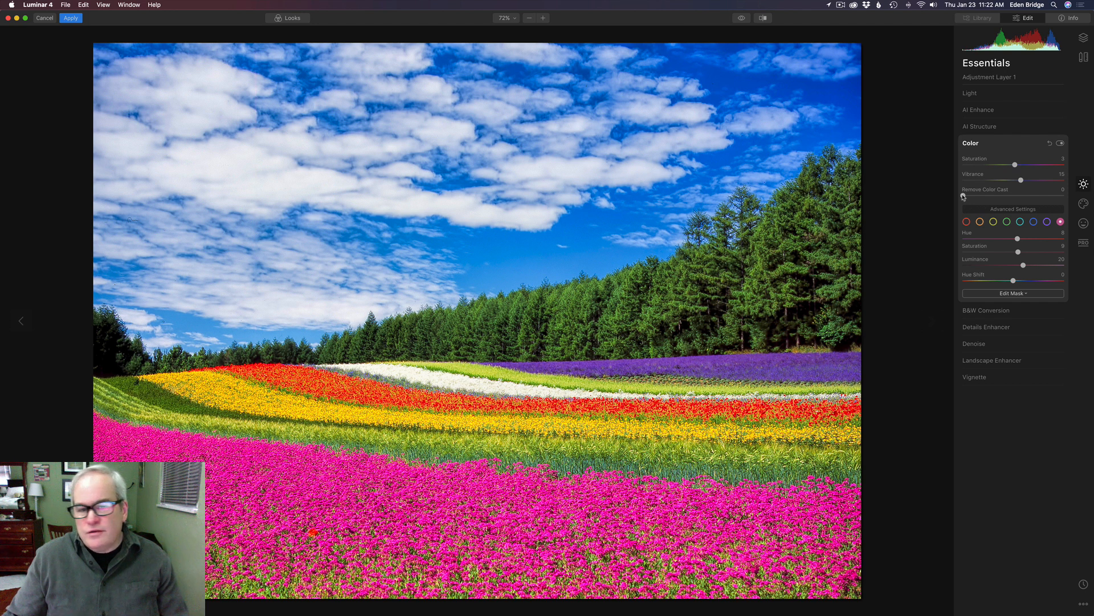
mouse_move(964, 197)
mouse_down()
mouse_move(1006, 197)
mouse_move(979, 196)
mouse_up()
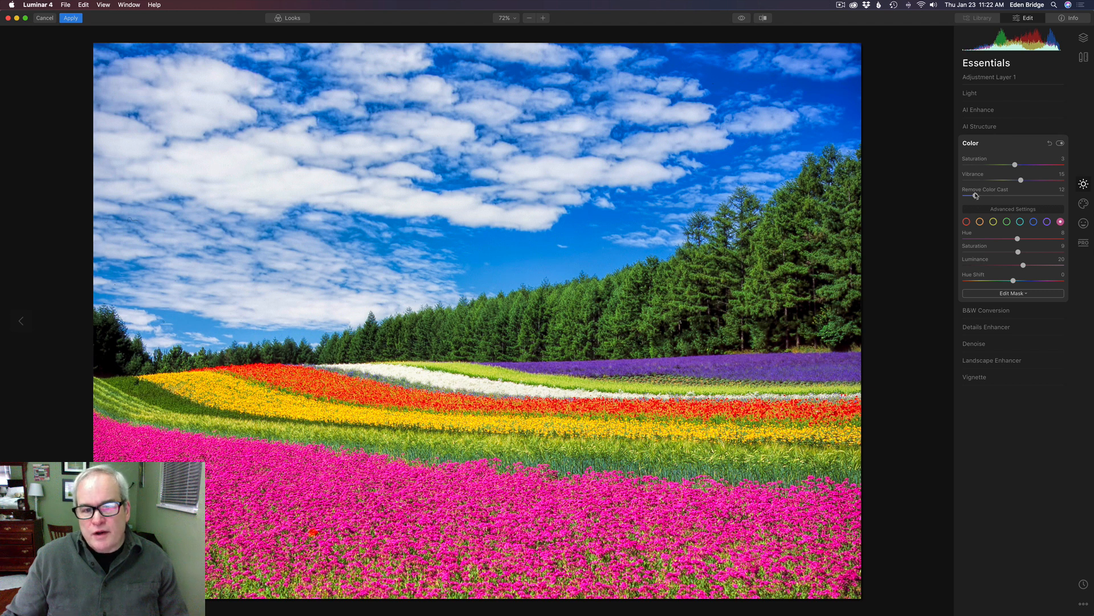
drag(980, 196, 978, 196)
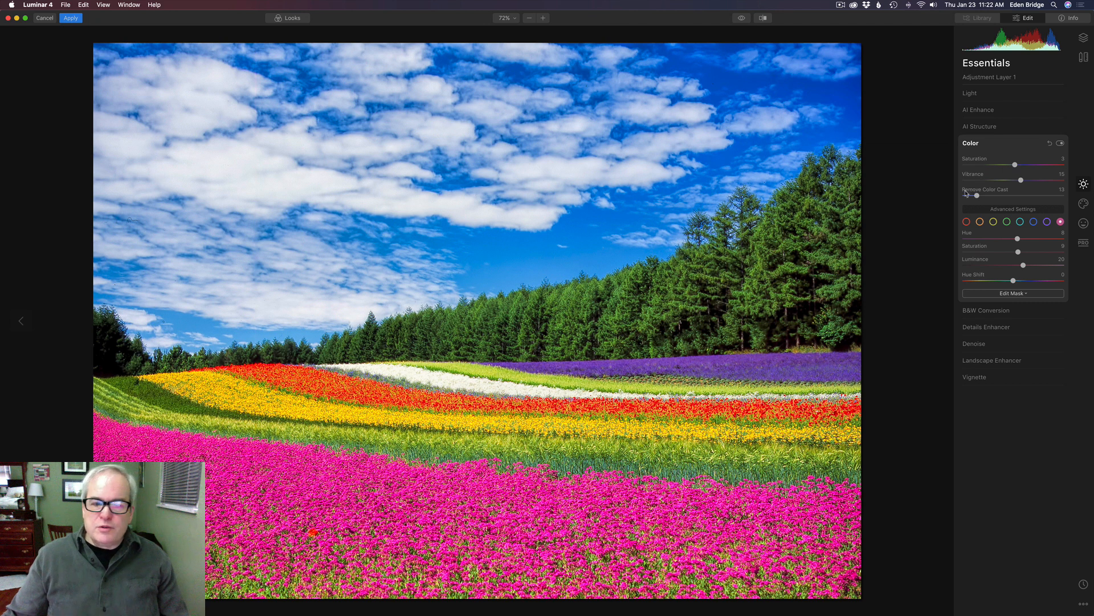
- Compare the photo with and without the Color adjustments, and examine it in the split before/after view
click(1061, 144)
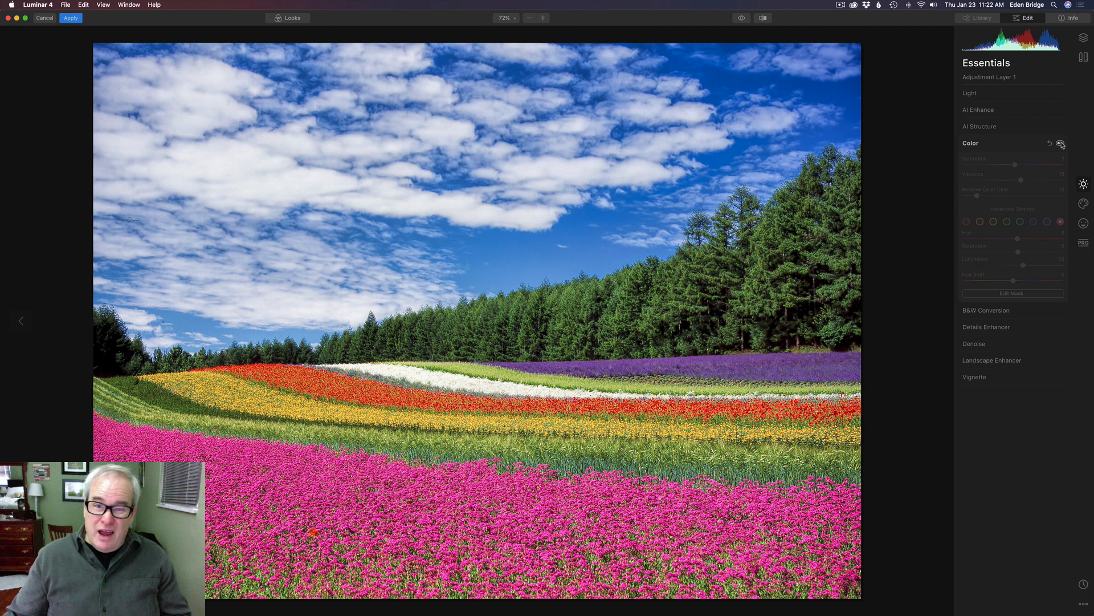
click(1061, 143)
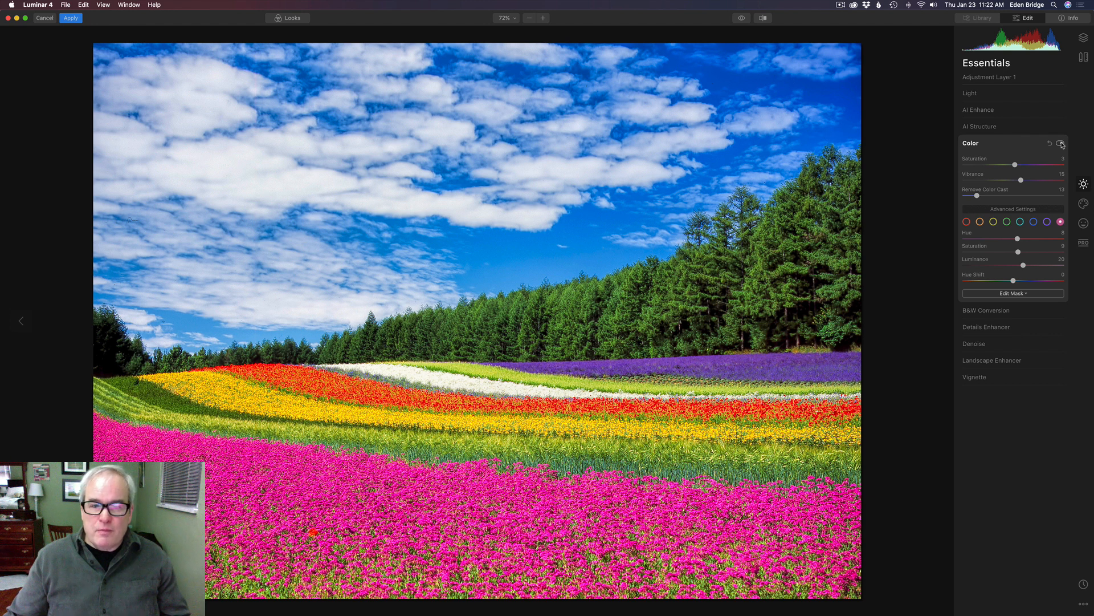
click(763, 18)
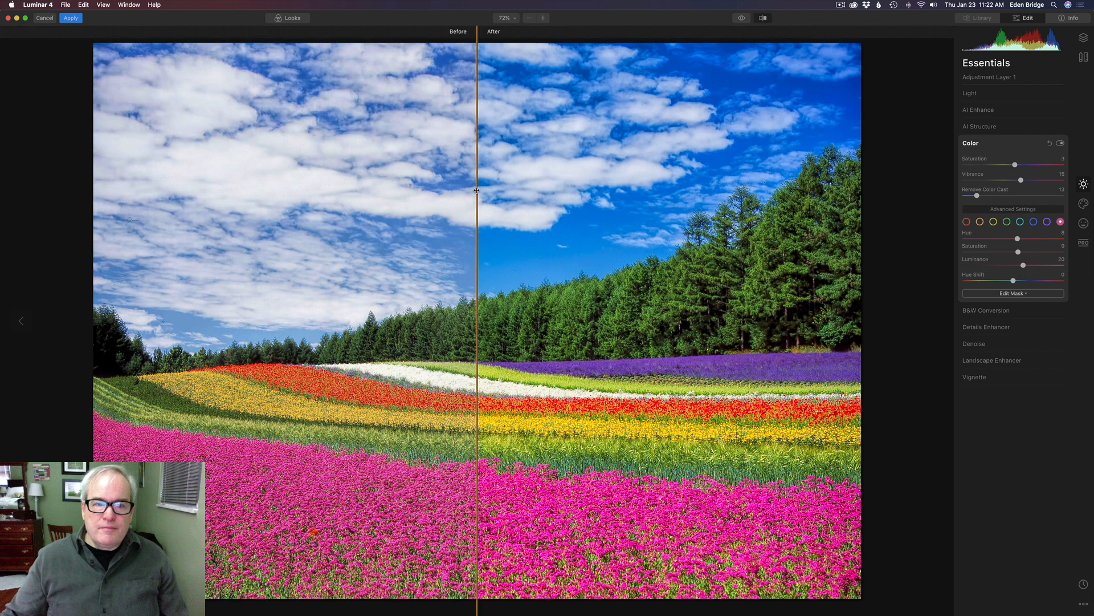
drag(516, 188, 501, 114)
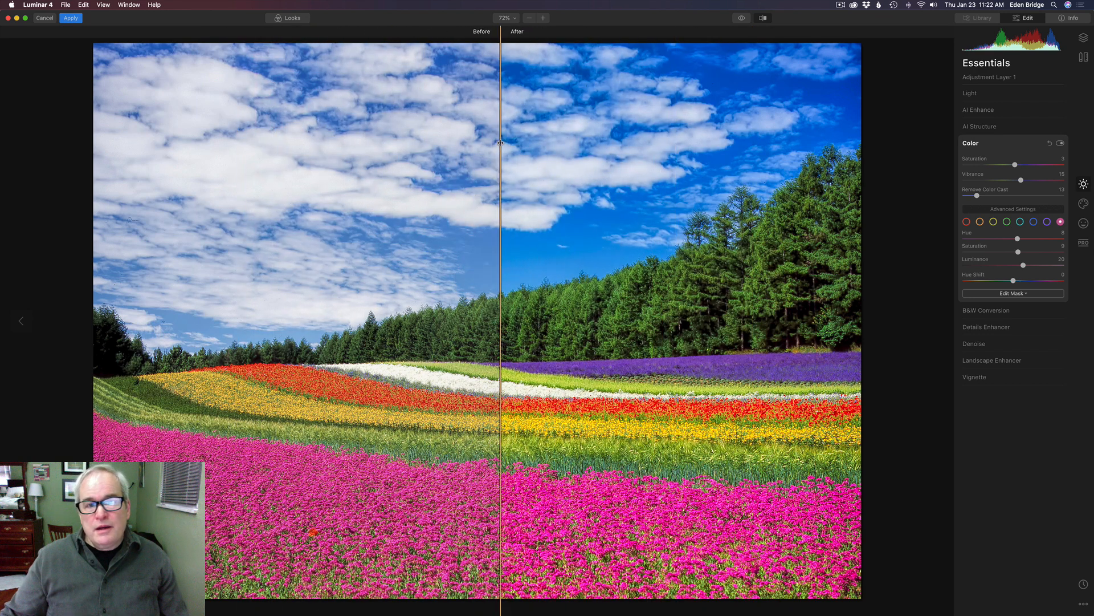
click(763, 18)
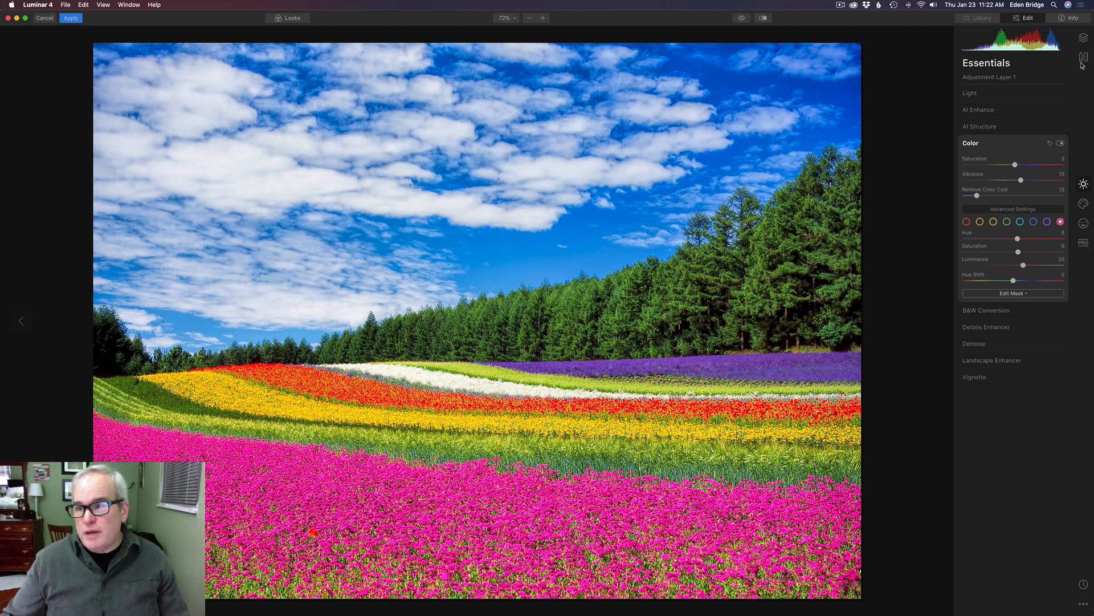
- Reduce Adjustment Layer 1's Adjustments Amount to 84, and toggle the layer's visibility to compare its effect
click(1084, 38)
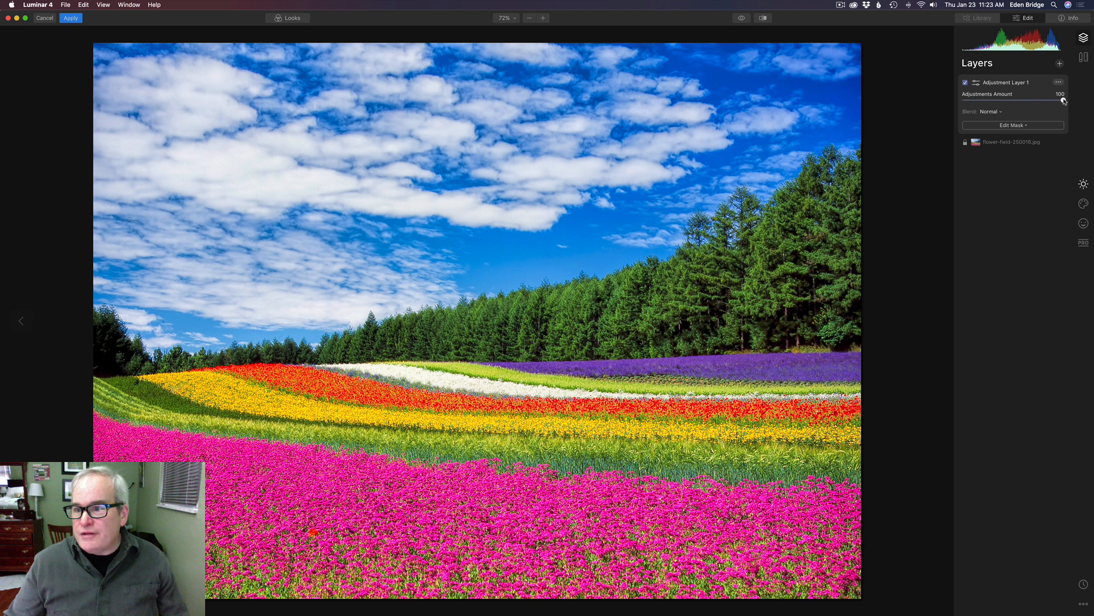
mouse_move(1064, 101)
mouse_down()
mouse_move(861, 98)
mouse_move(1077, 108)
mouse_move(1047, 107)
mouse_up()
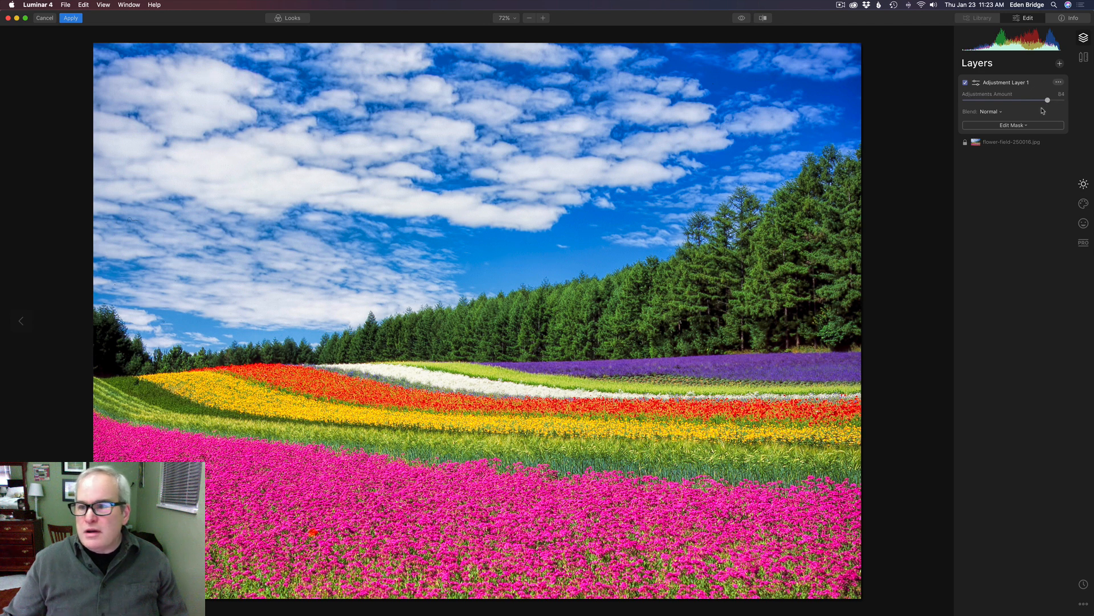
click(965, 84)
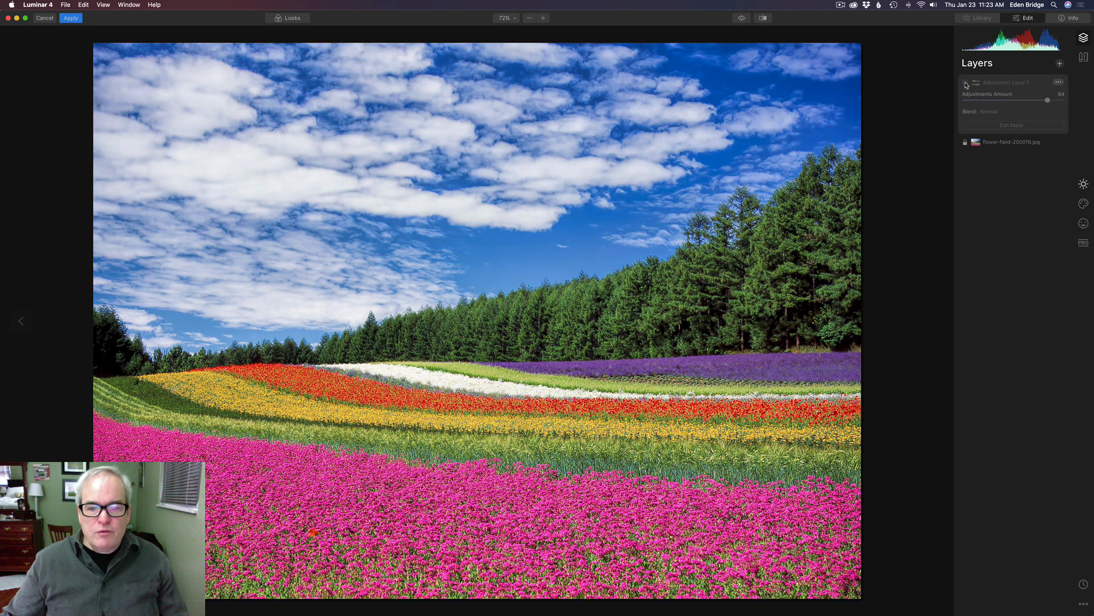
click(966, 83)
click(966, 84)
click(965, 84)
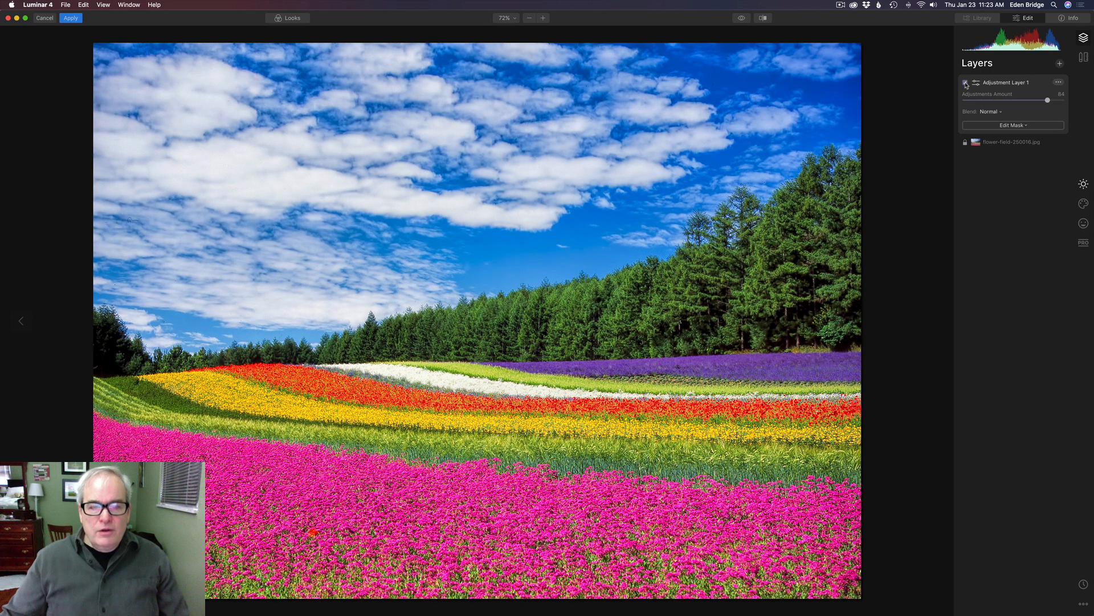